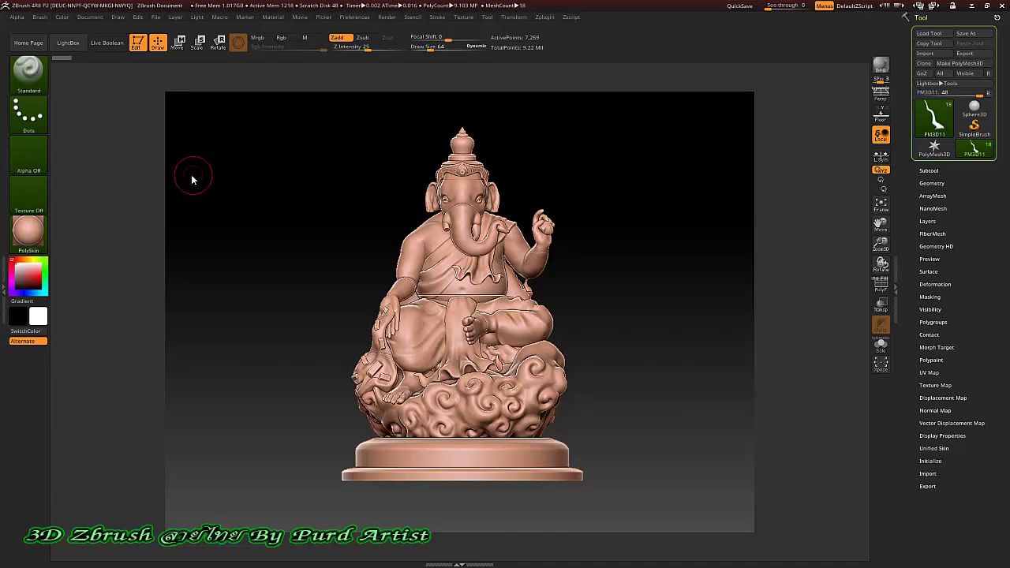
# - Examine the statue's separate subtools in the Xpose exploded view, framing single parts and the whole layout
pyautogui.moveTo(398, 312)
pyautogui.mouseDown()
pyautogui.moveTo(418, 327)
pyautogui.moveTo(451, 261)
pyautogui.moveTo(442, 266)
pyautogui.mouseUp()
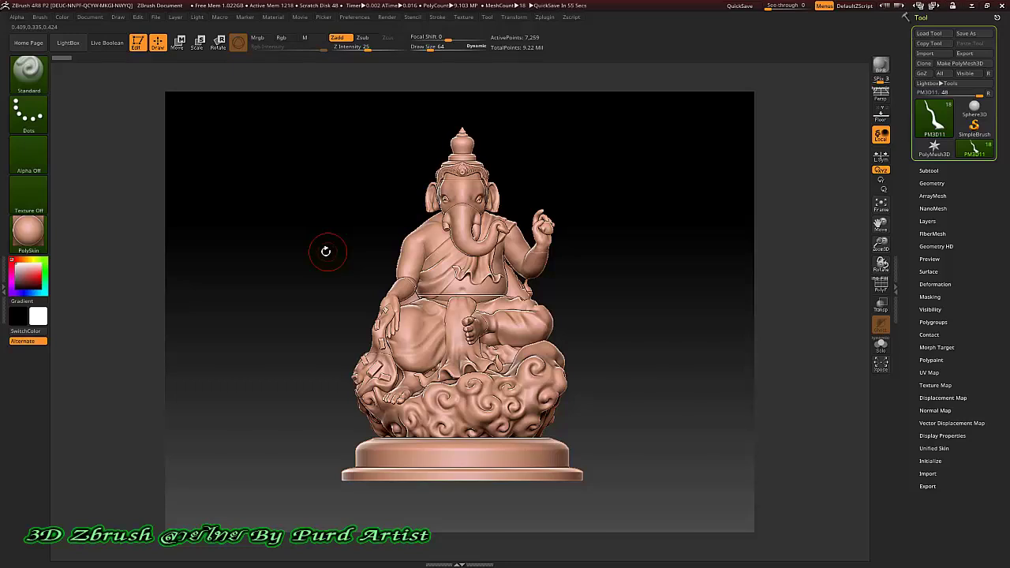
pyautogui.moveTo(309, 289)
pyautogui.mouseDown()
pyautogui.moveTo(329, 290)
pyautogui.moveTo(318, 289)
pyautogui.mouseUp()
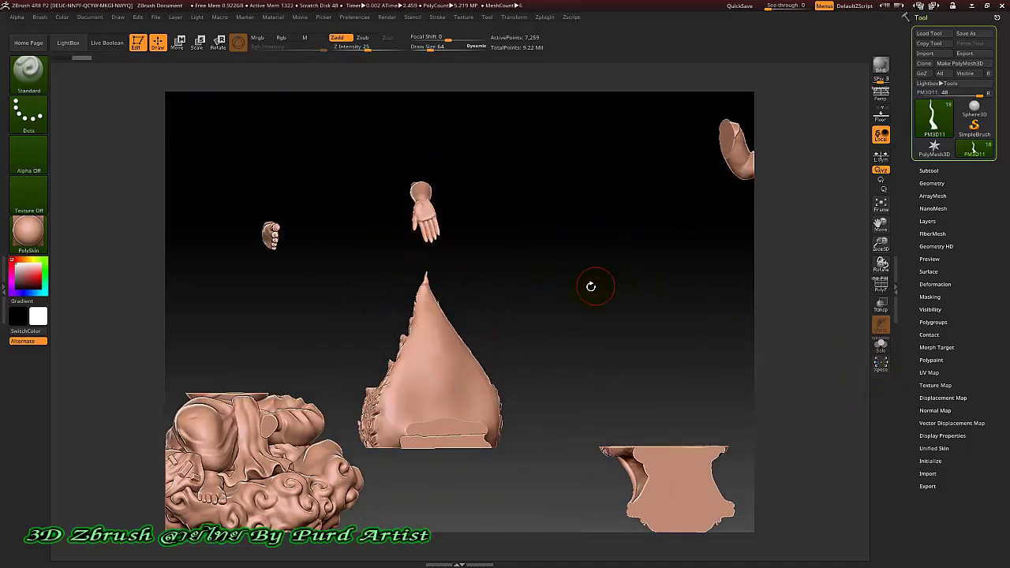
pyautogui.press('f')
pyautogui.press('f')
pyautogui.press('f')
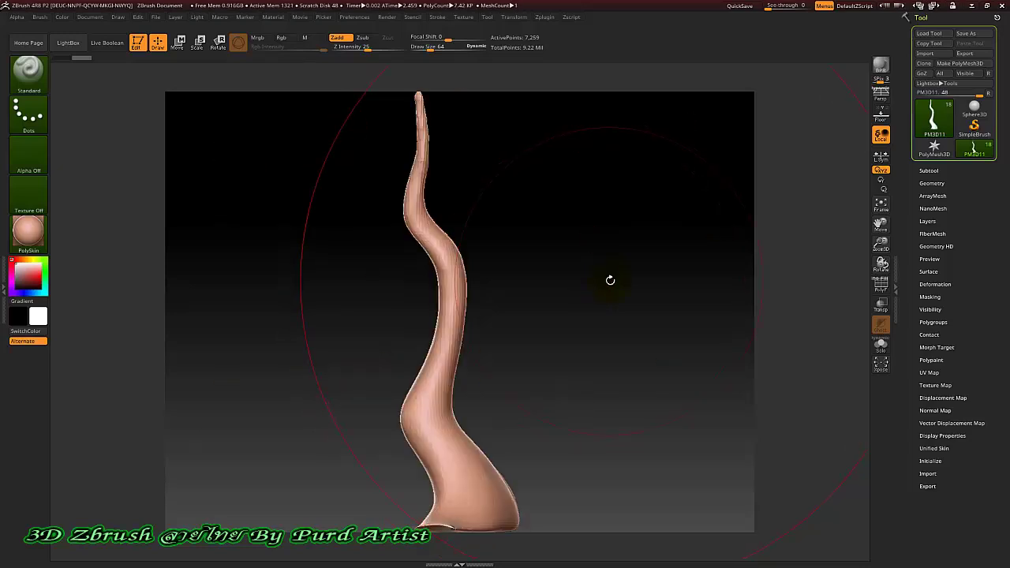
pyautogui.press('f')
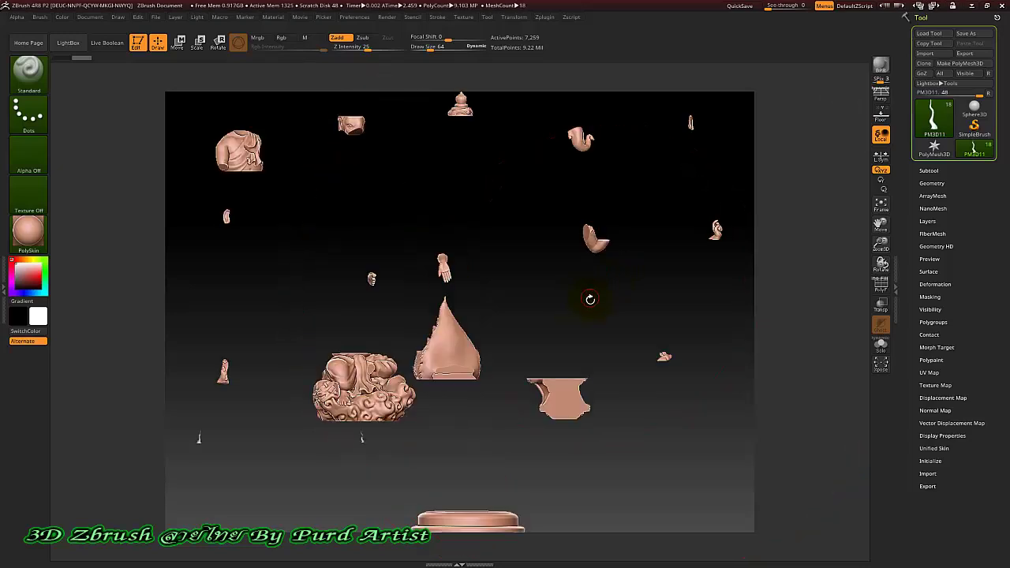
pyautogui.moveTo(591, 299); pyautogui.dragTo(555, 324)
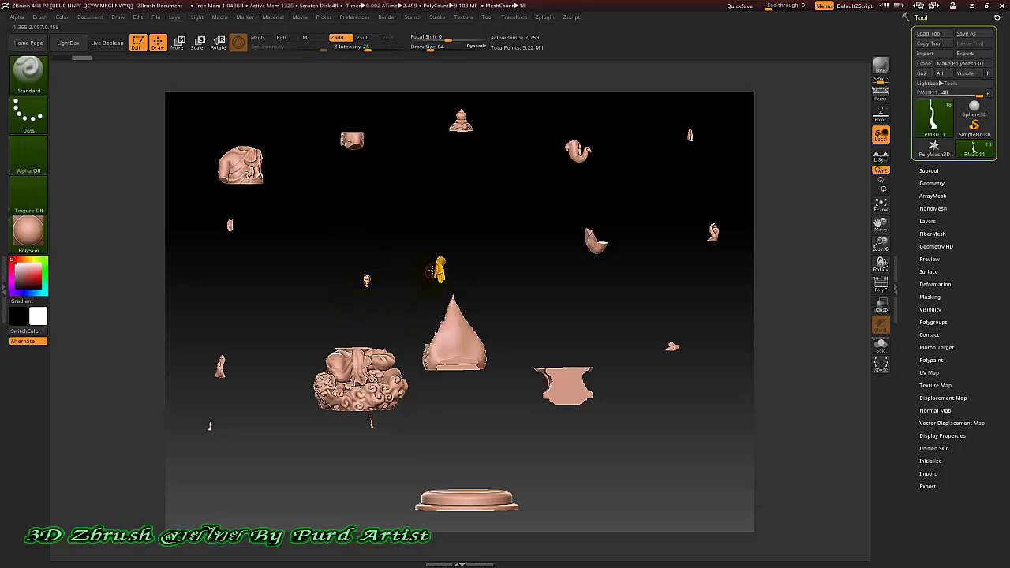
pyautogui.click(390, 335)
pyautogui.click(430, 303)
pyautogui.moveTo(305, 242); pyautogui.dragTo(379, 228)
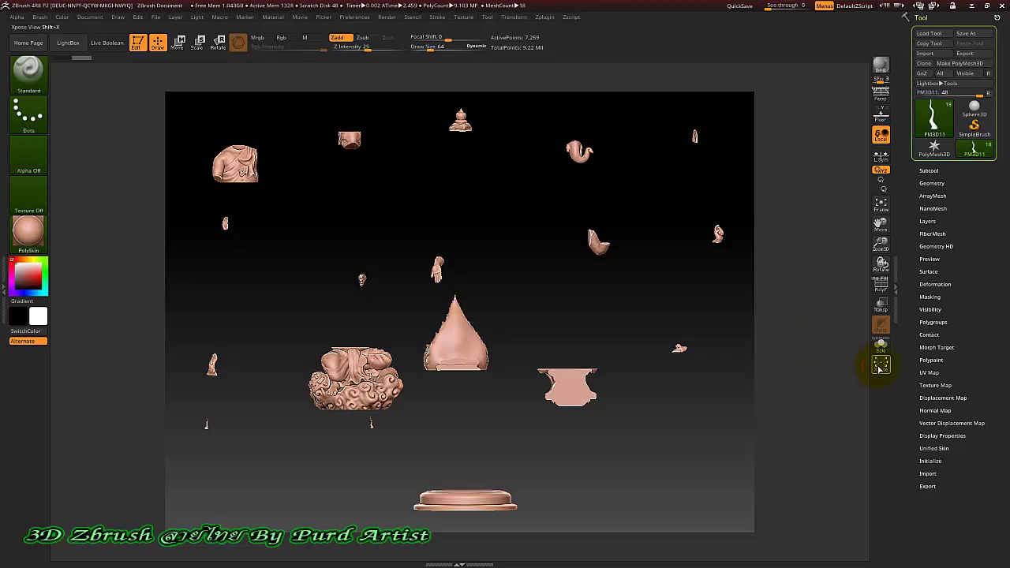
# - Collapse the Xpose exploded view to reassemble the statue and take a close look at the small selected part
pyautogui.hotkey('shift', 'x')
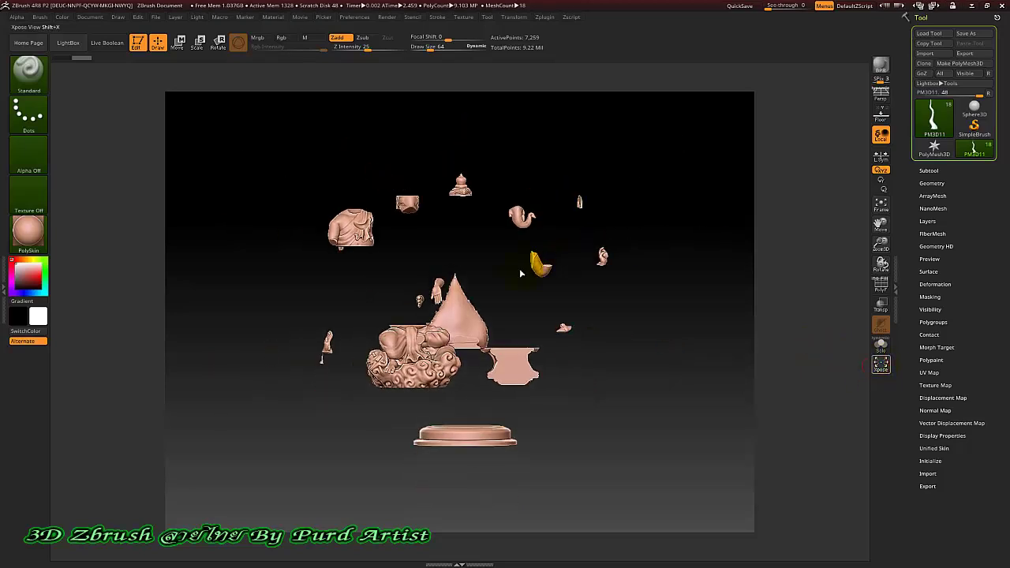
pyautogui.press('f')
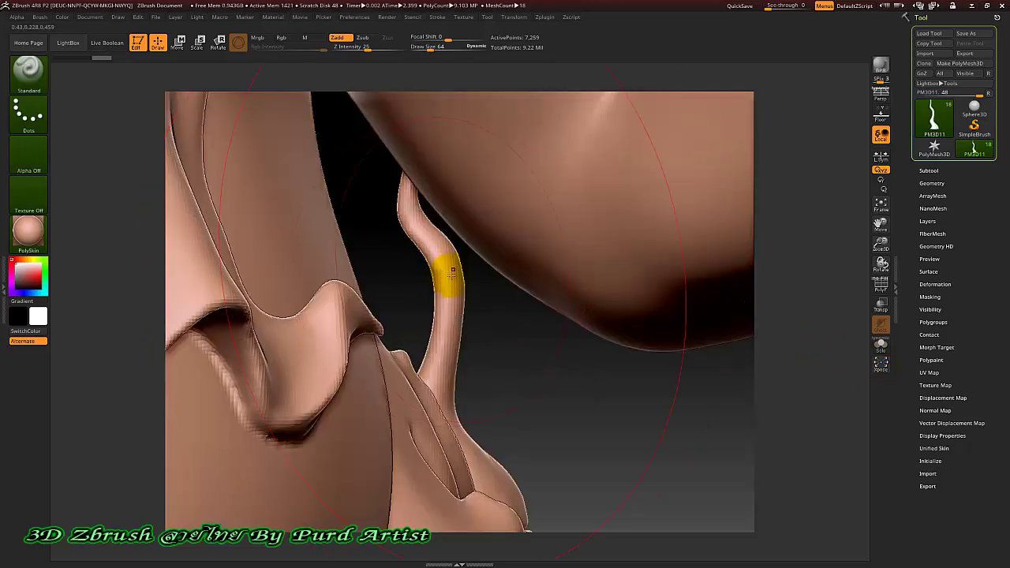
pyautogui.keyDown('ctrl'); pyautogui.moveTo(451, 275); pyautogui.dragTo(451, 277, button='right'); pyautogui.keyUp('ctrl')
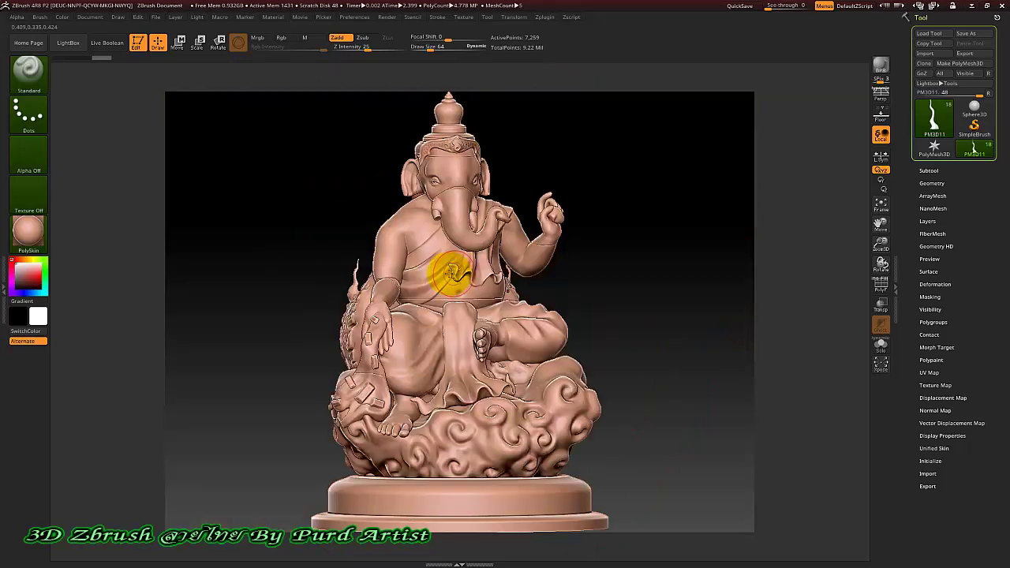
# - Dock the Zplugin palette in the side tray and expand its 3D Print Hub section
pyautogui.click(545, 17)
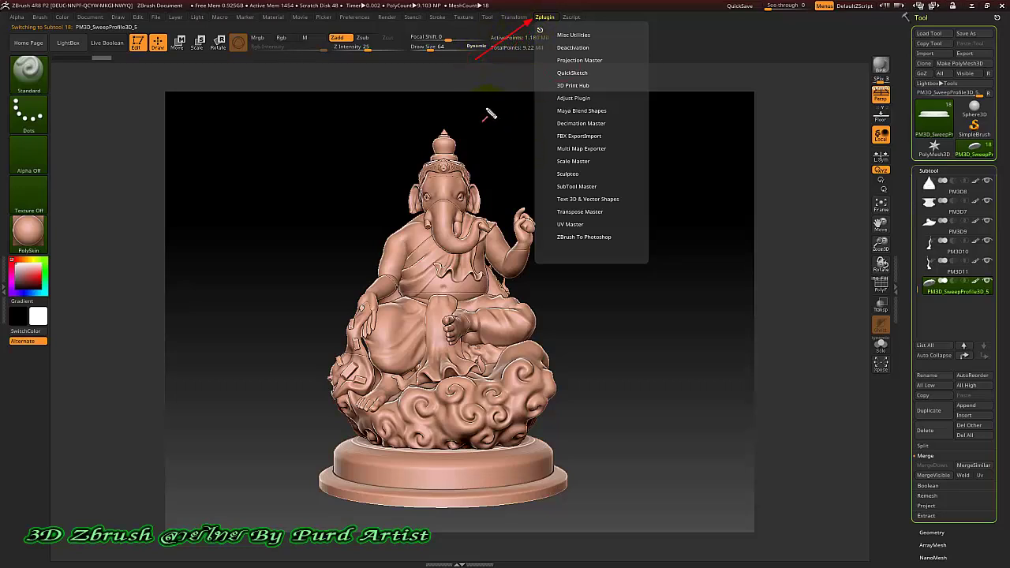
pyautogui.moveTo(528, 91); pyautogui.dragTo(558, 87)
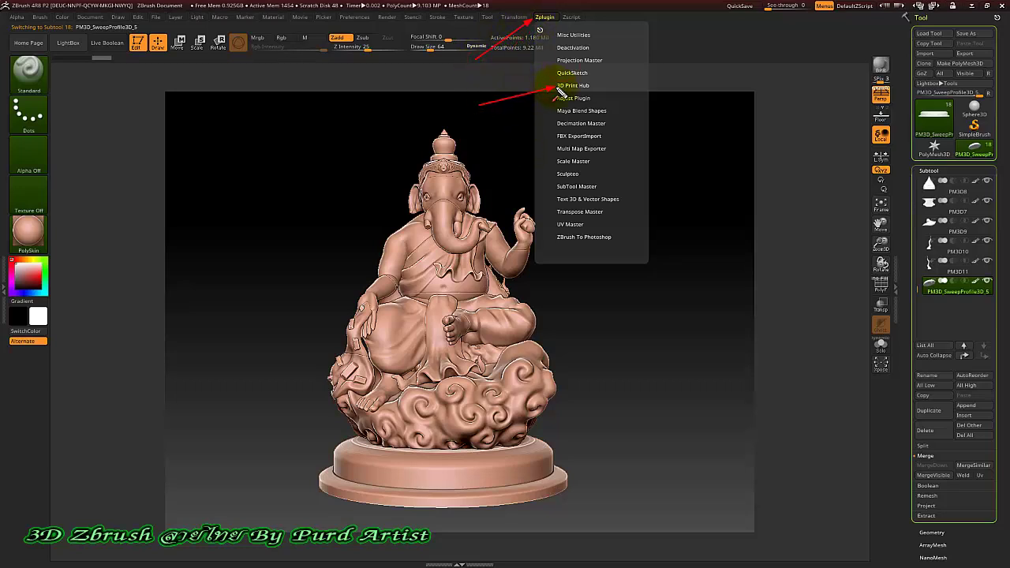
pyautogui.press('Escape')
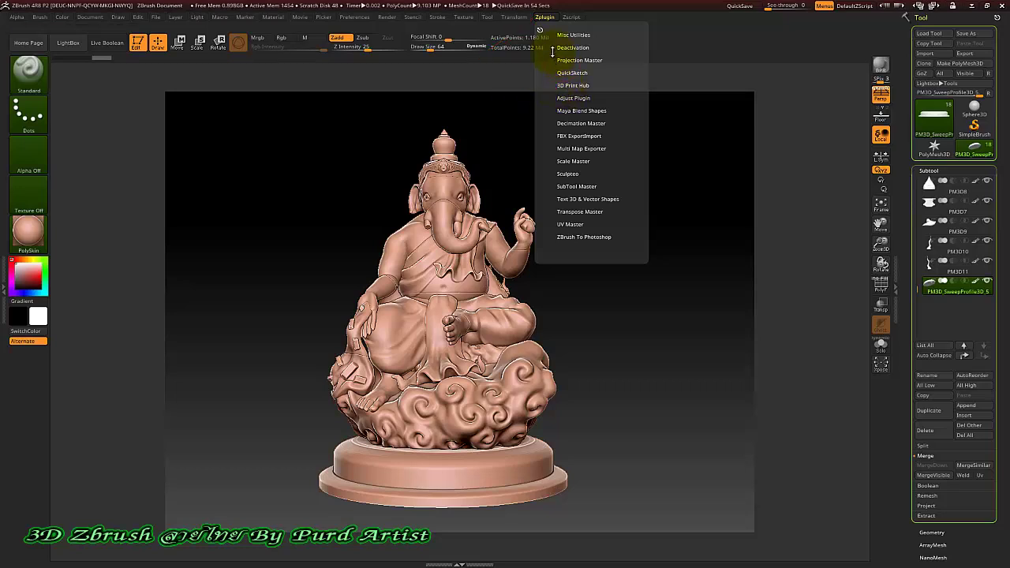
pyautogui.click(538, 29)
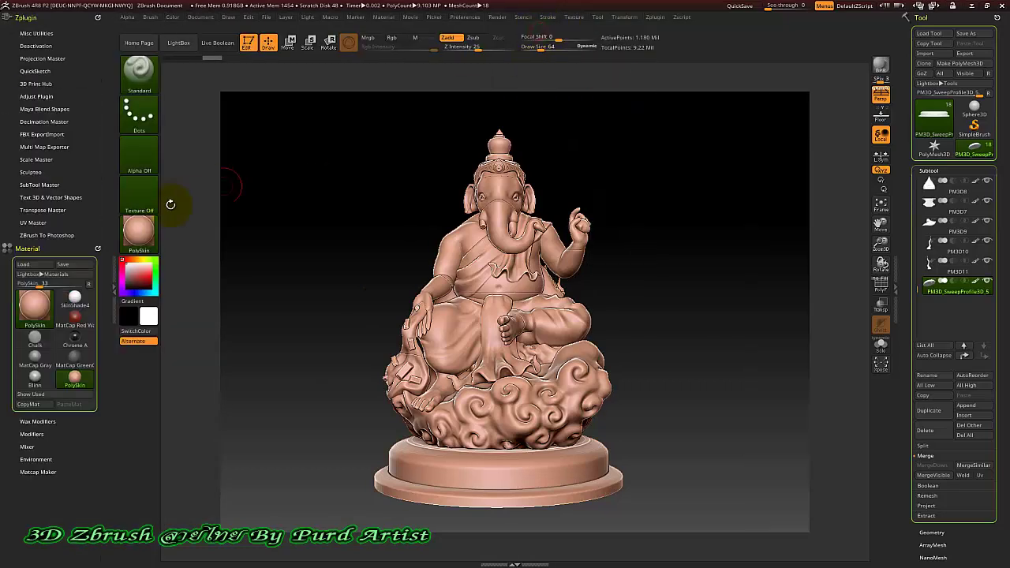
pyautogui.click(97, 247)
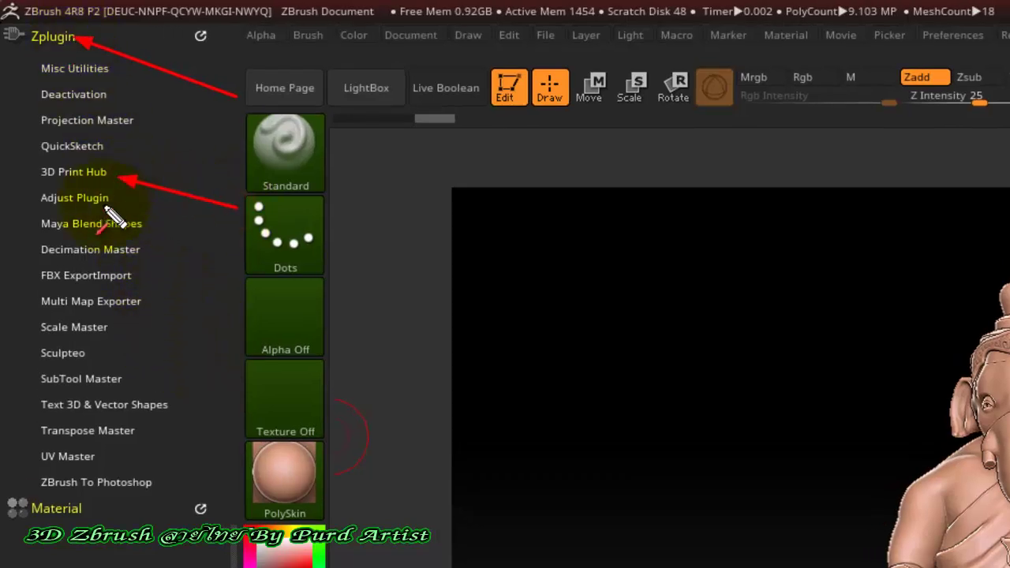
pyautogui.click(71, 171)
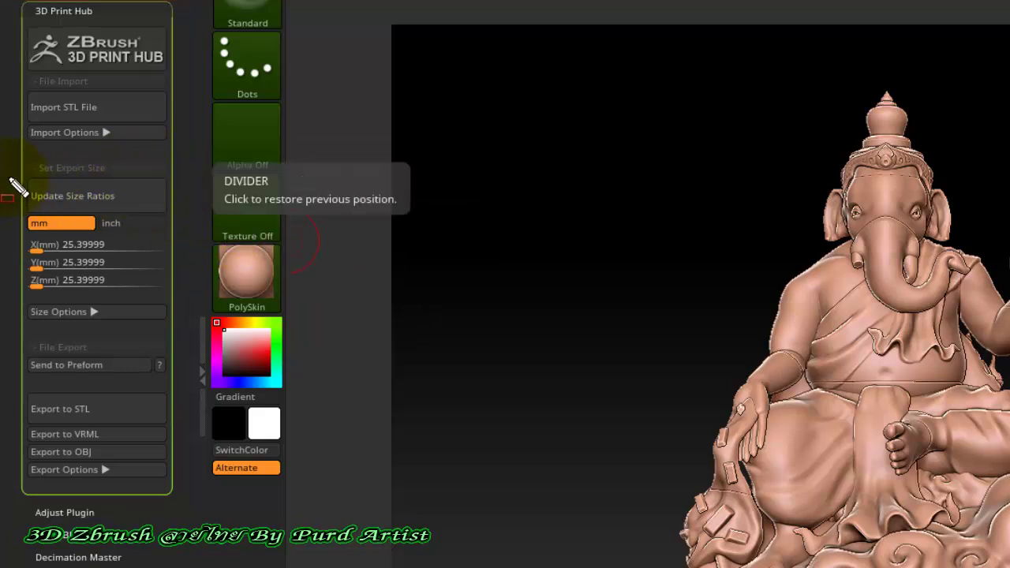
# - Update the size ratios for the statue's base subtool, choosing 41.01 x 7.29 x 41.01 mm as its size
pyautogui.moveTo(35, 188); pyautogui.dragTo(162, 217)
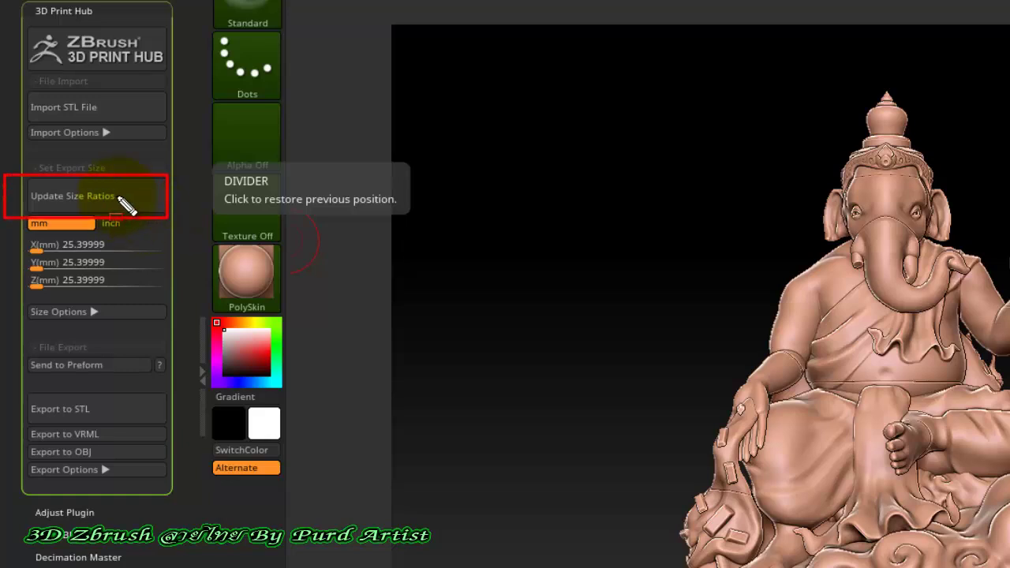
pyautogui.click(107, 203)
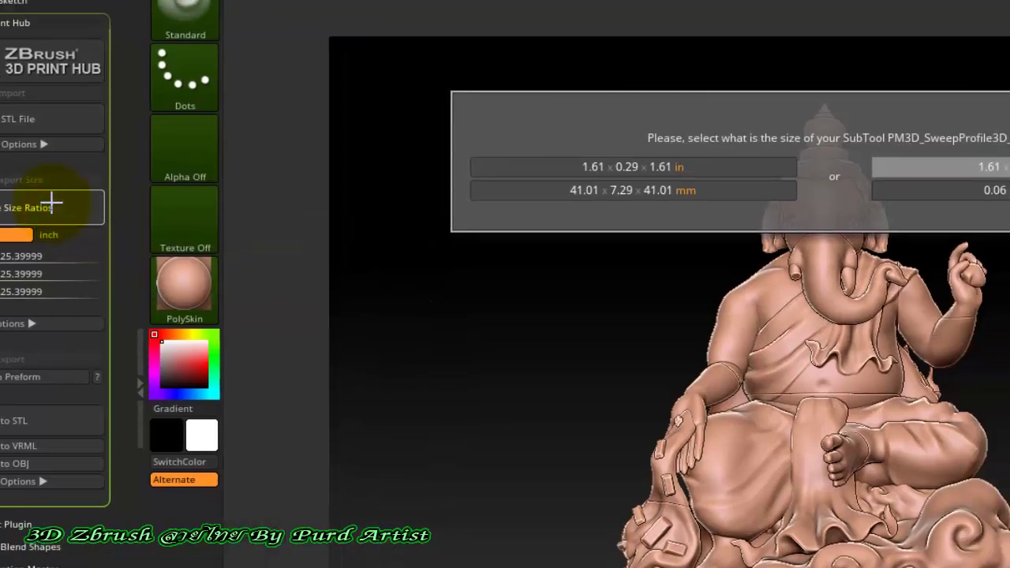
pyautogui.hotkey('ctrl', 'shift', 'd')
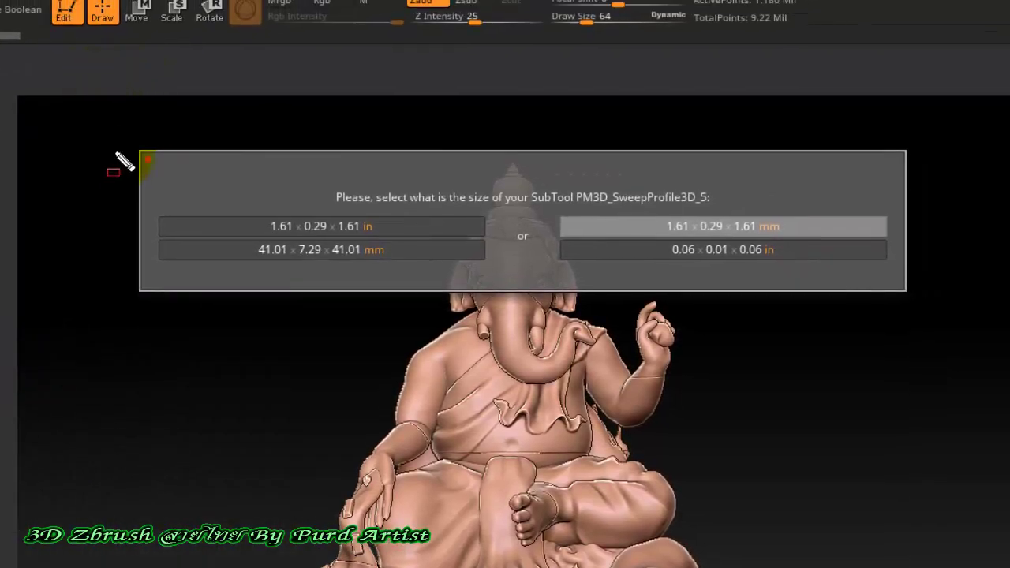
pyautogui.moveTo(108, 134)
pyautogui.mouseDown()
pyautogui.moveTo(391, 212)
pyautogui.moveTo(932, 307)
pyautogui.mouseUp()
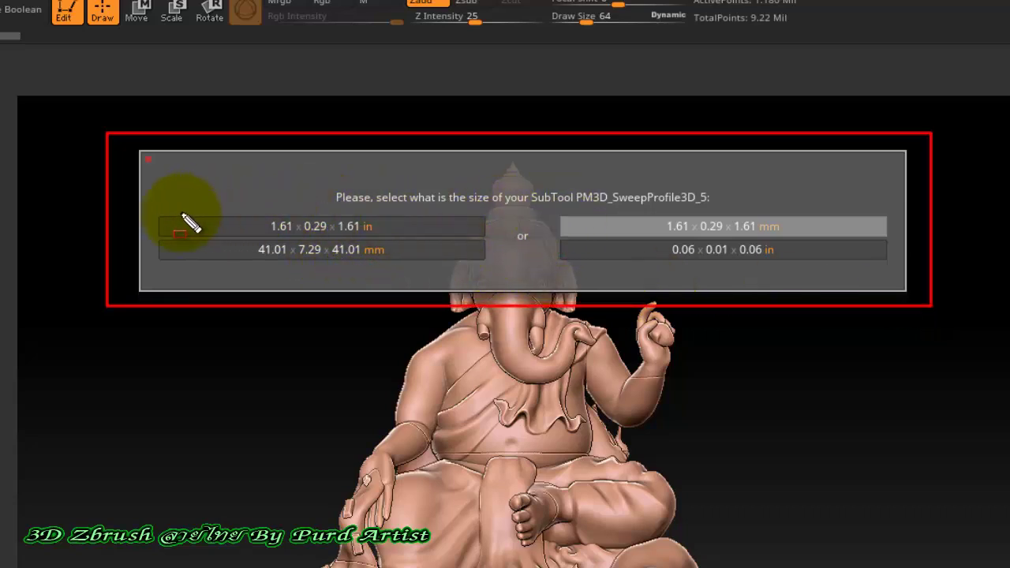
pyautogui.moveTo(216, 201); pyautogui.dragTo(398, 237)
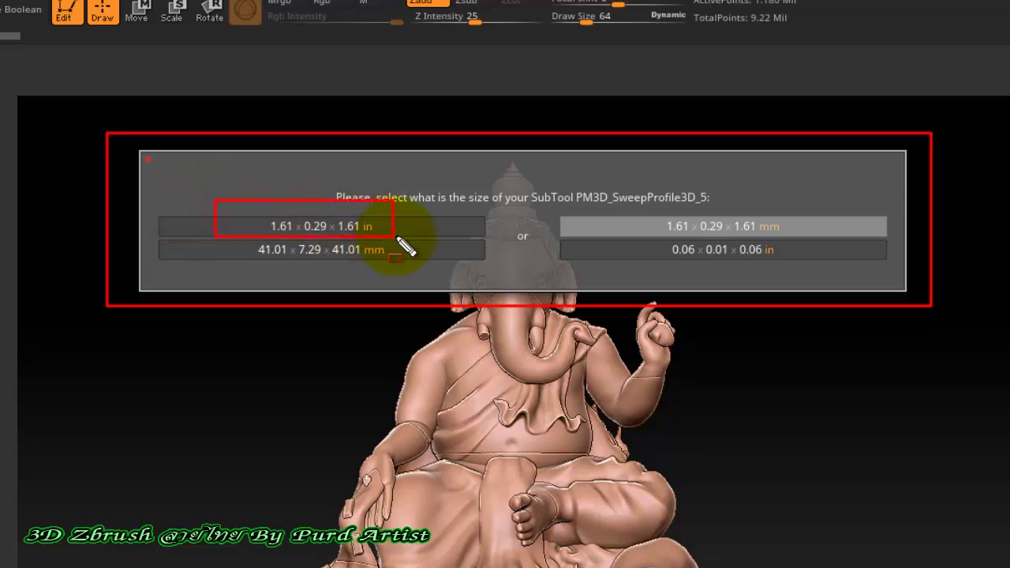
pyautogui.moveTo(224, 241); pyautogui.dragTo(408, 266)
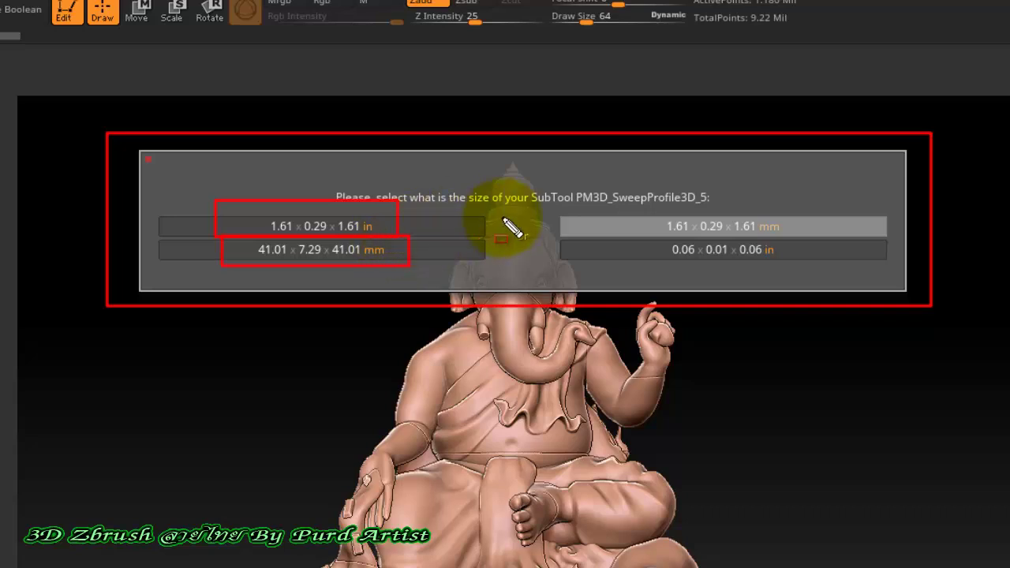
pyautogui.click(590, 226)
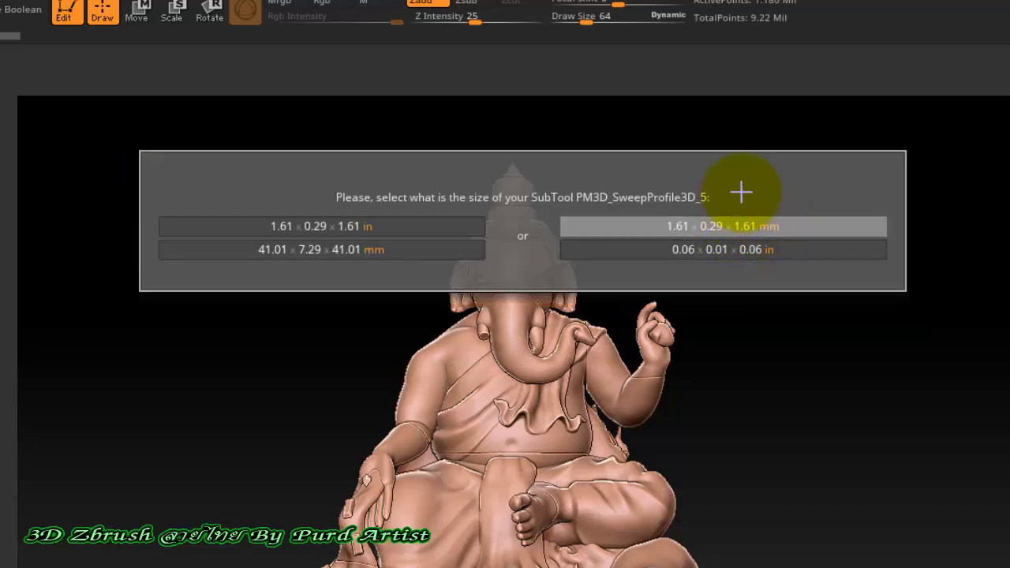
pyautogui.hotkey('ctrl', 'alt', 'd')
pyautogui.moveTo(610, 198); pyautogui.dragTo(819, 237)
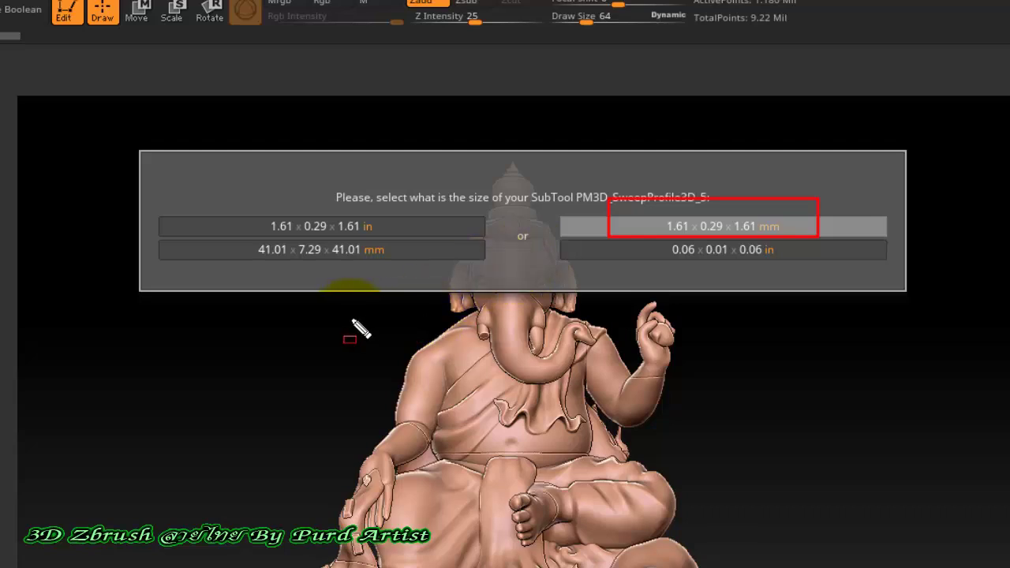
pyautogui.moveTo(218, 294)
pyautogui.mouseDown()
pyautogui.moveTo(406, 276)
pyautogui.moveTo(422, 248)
pyautogui.mouseUp()
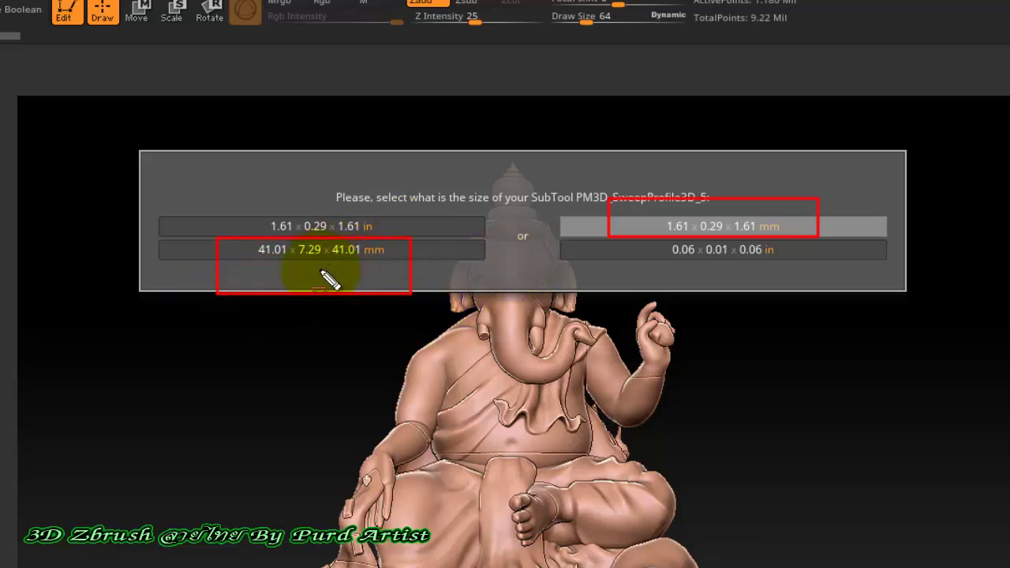
pyautogui.click(318, 263)
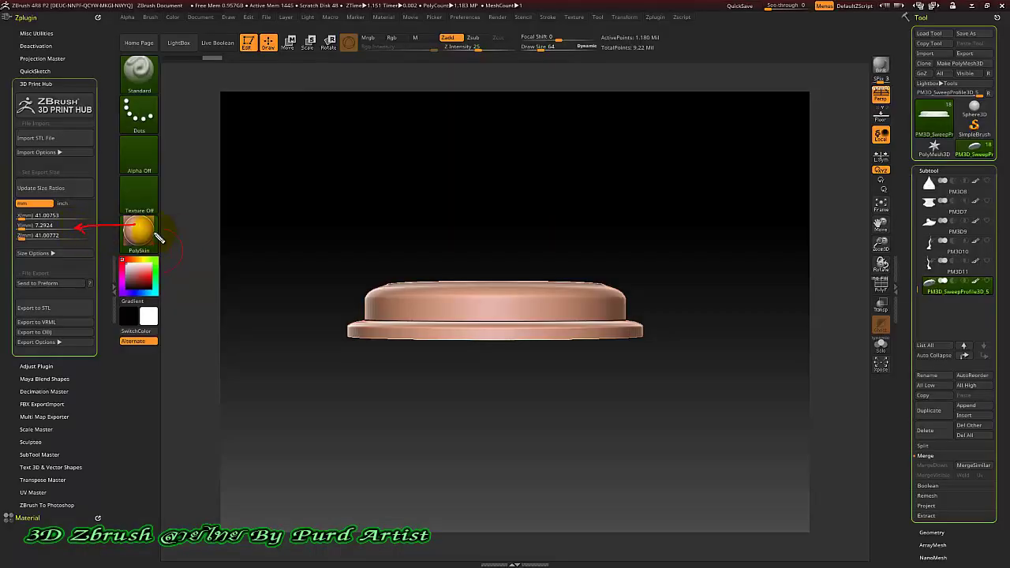
# - Review the X, Y and Z export dimensions of the statue's base in millimetres against its shape
pyautogui.moveTo(146, 229); pyautogui.dragTo(279, 294)
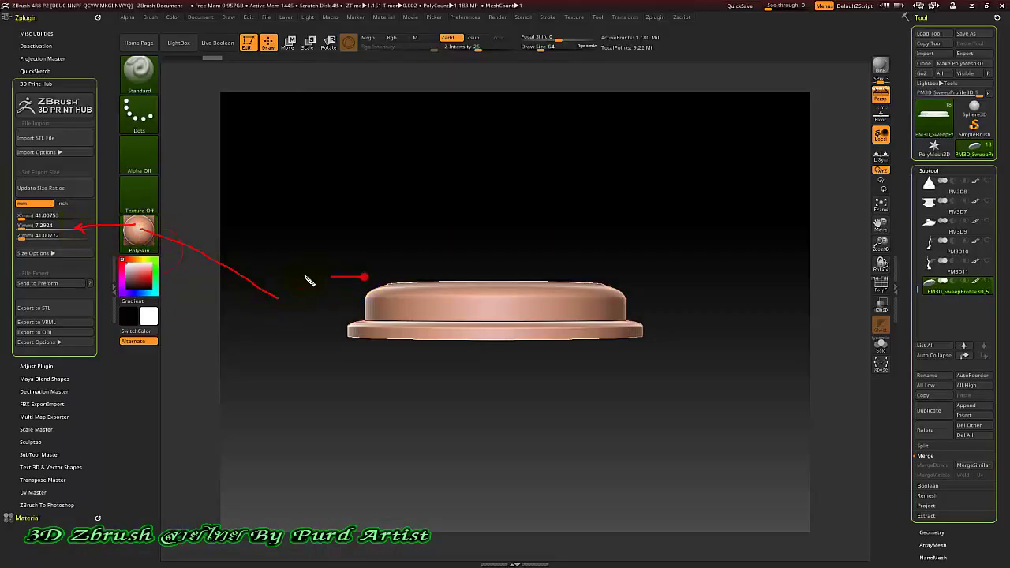
pyautogui.moveTo(316, 263); pyautogui.dragTo(318, 298)
pyautogui.moveTo(378, 343); pyautogui.dragTo(319, 349)
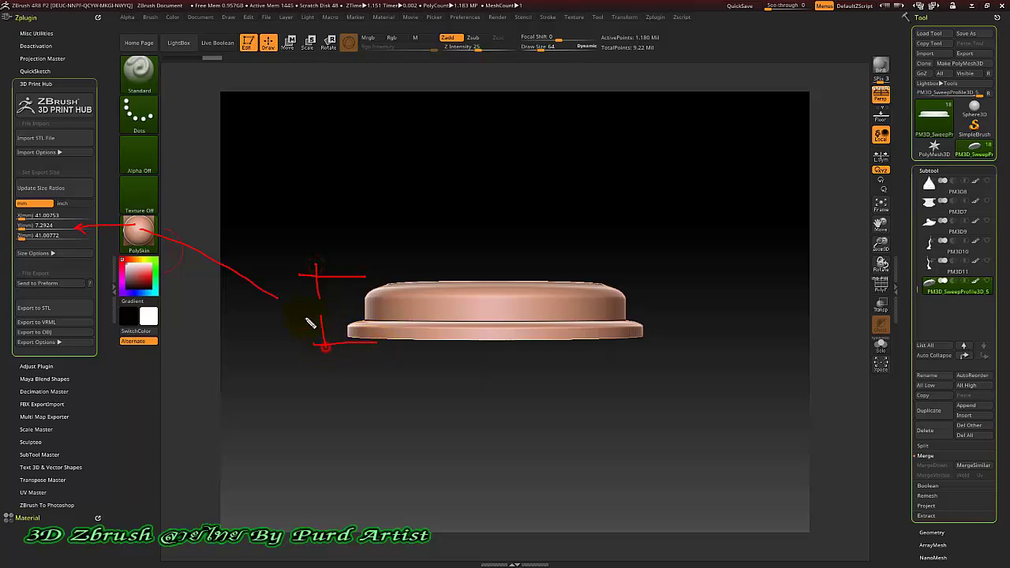
pyautogui.moveTo(285, 317); pyautogui.dragTo(298, 326)
pyautogui.moveTo(347, 293); pyautogui.dragTo(382, 303)
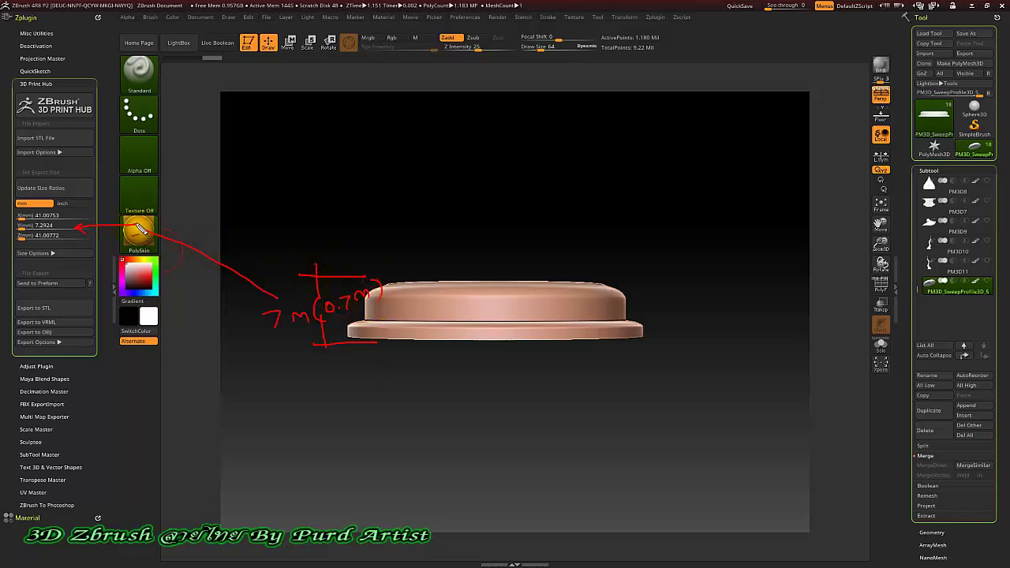
pyautogui.press('Escape')
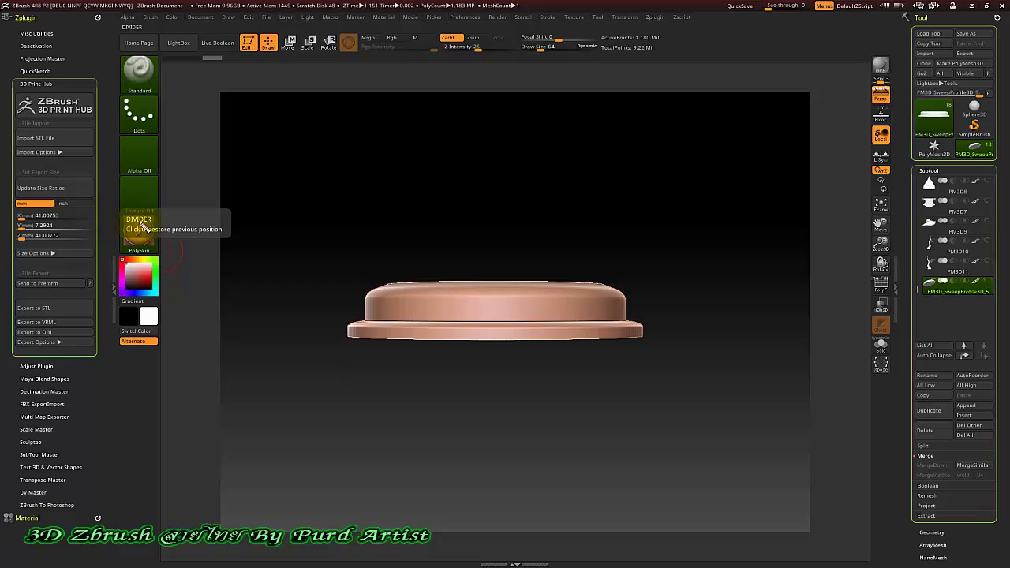
pyautogui.moveTo(146, 224); pyautogui.dragTo(108, 232)
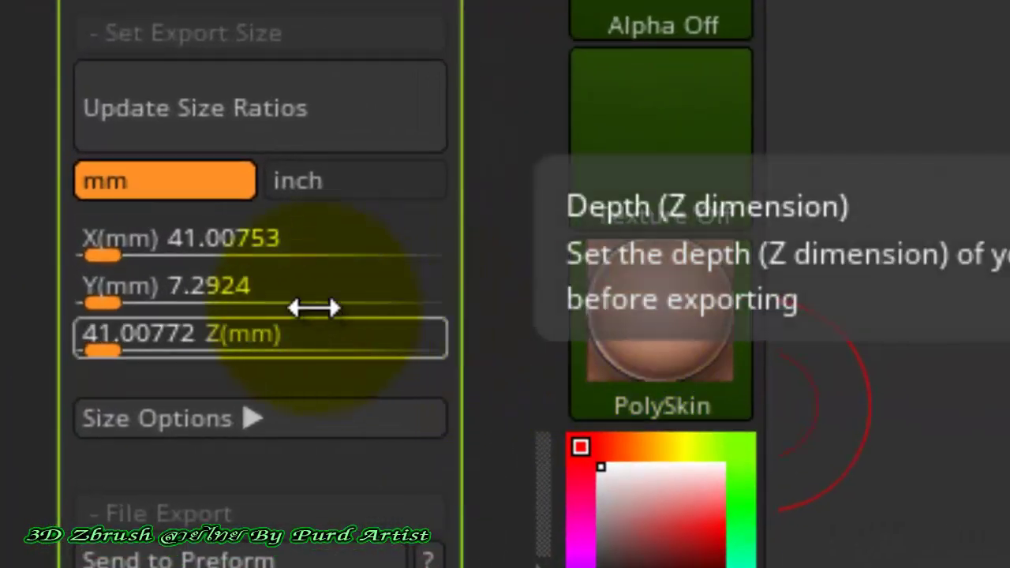
pyautogui.click(824, 334)
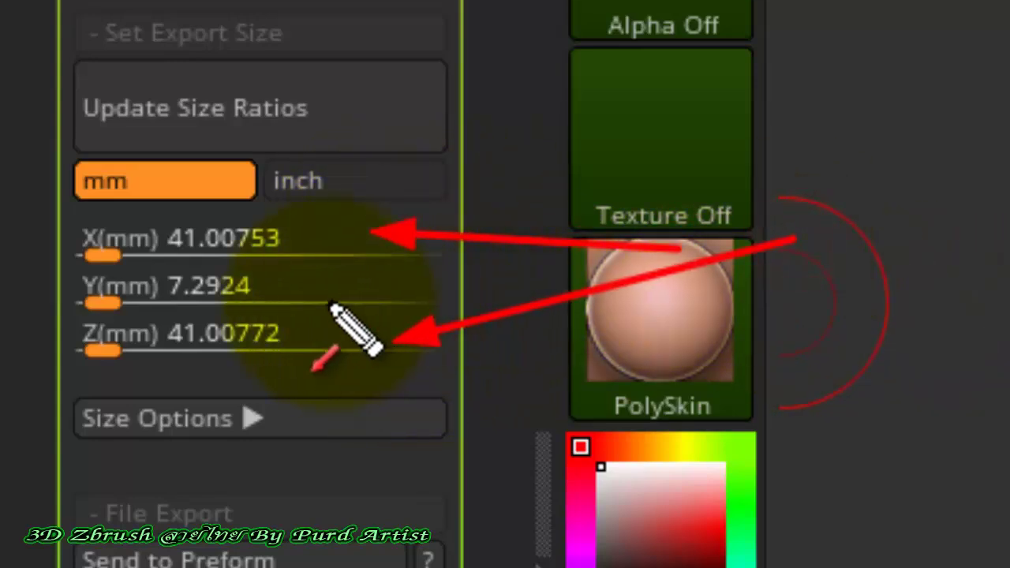
pyautogui.click(254, 278)
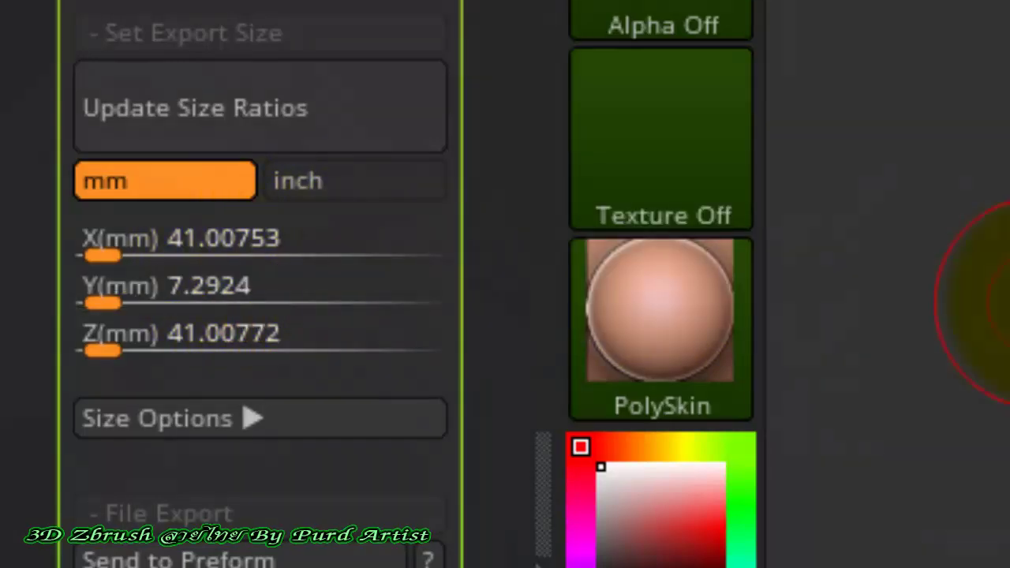
# - Set the base's X export size to 200 mm
pyautogui.click(292, 308)
pyautogui.click(192, 240)
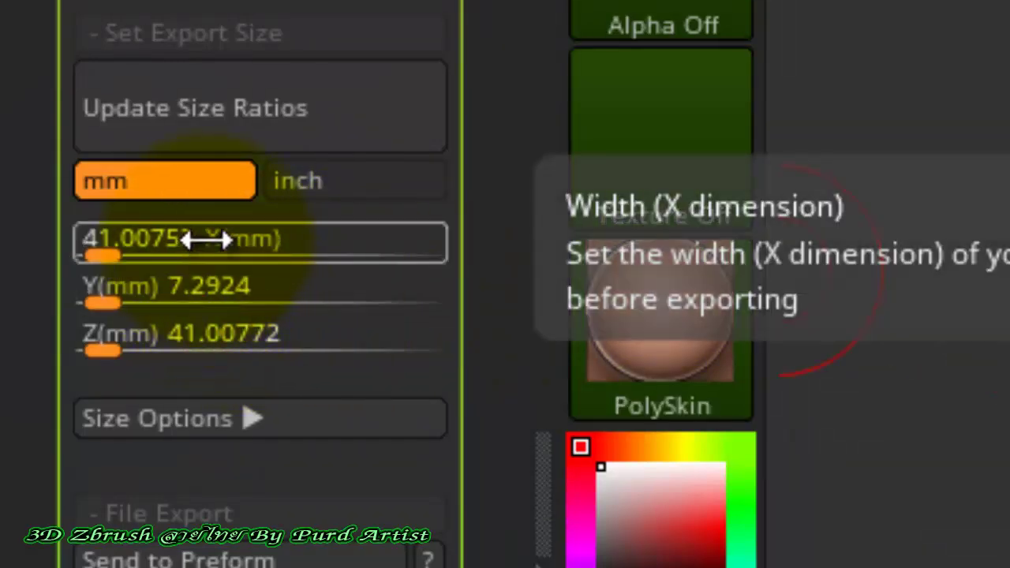
pyautogui.doubleClick(210, 236)
pyautogui.write('2')
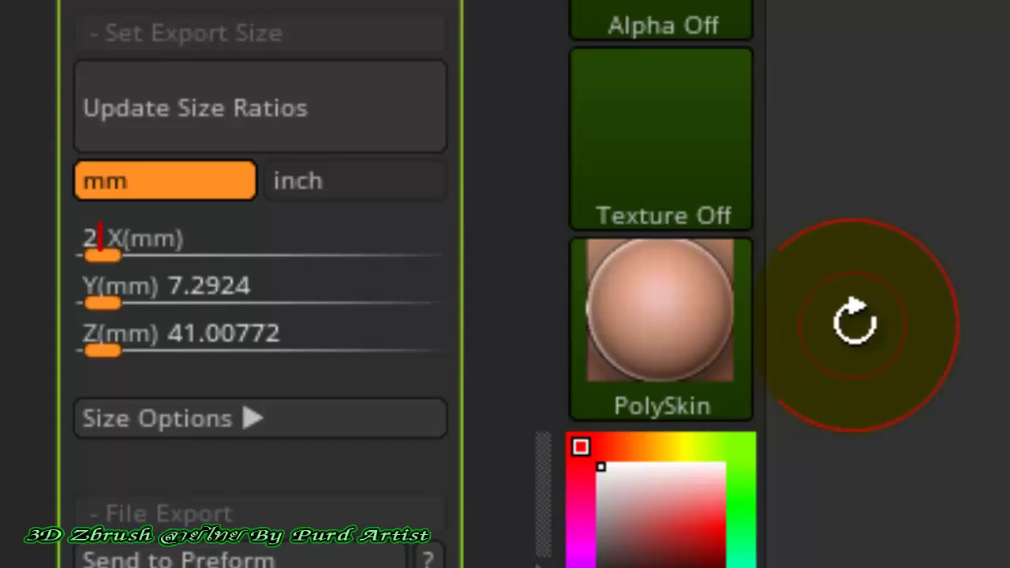
pyautogui.write('00')
pyautogui.press('Return')
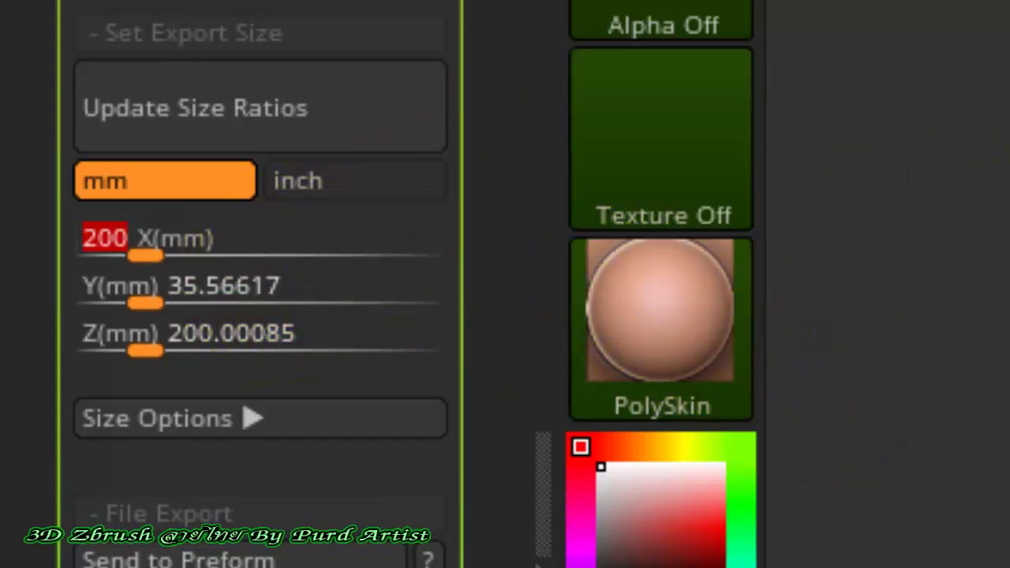
pyautogui.press('Return')
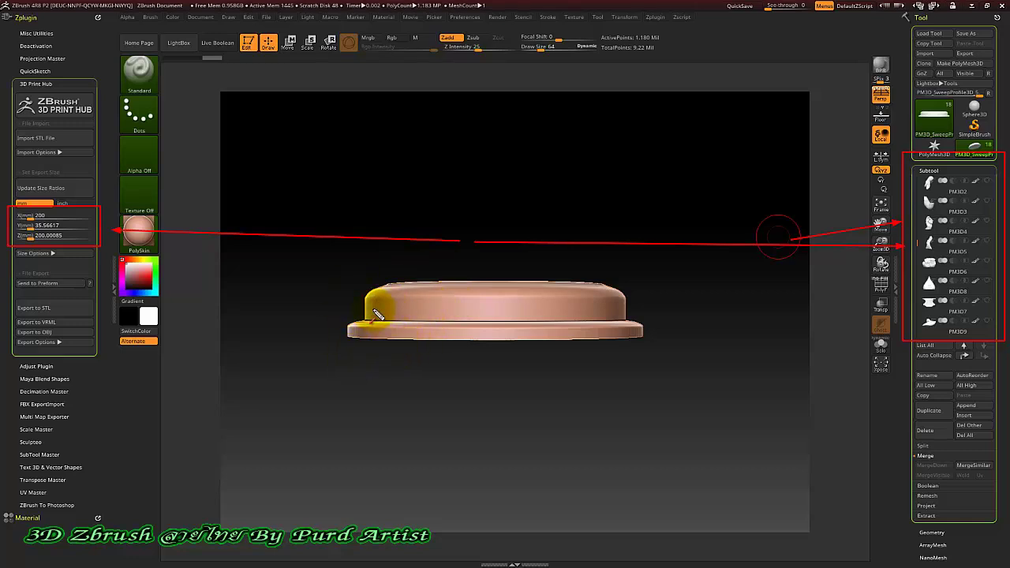
# - Export the statue's subtools for 3D printing as separate files under the name 001
pyautogui.press('Escape')
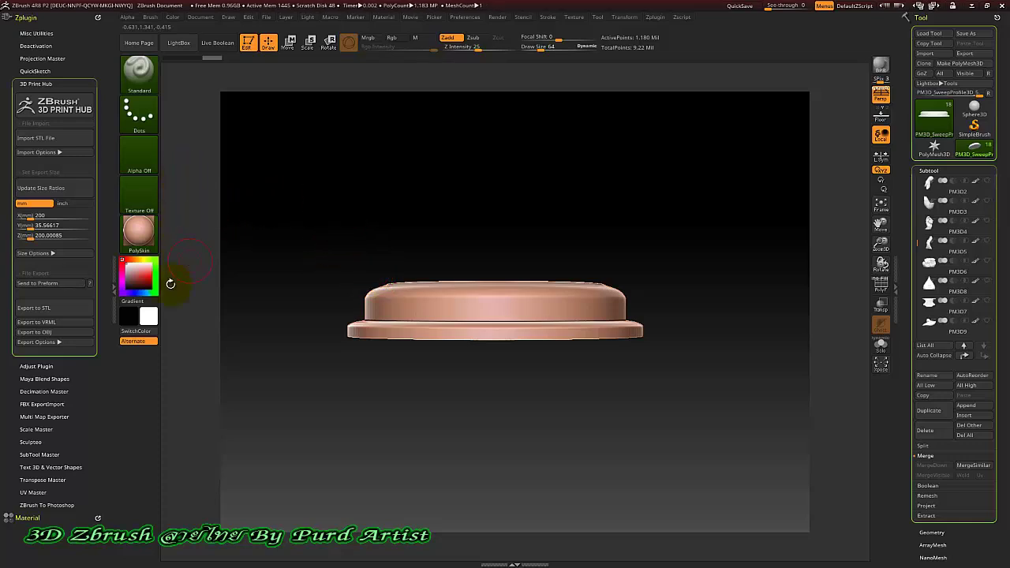
pyautogui.click(204, 311)
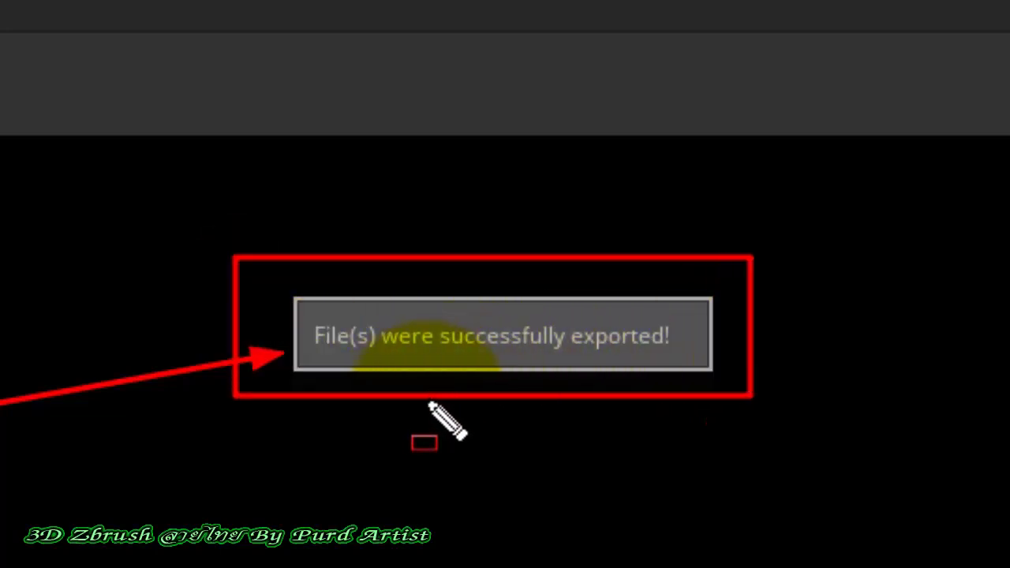
pyautogui.press('Escape')
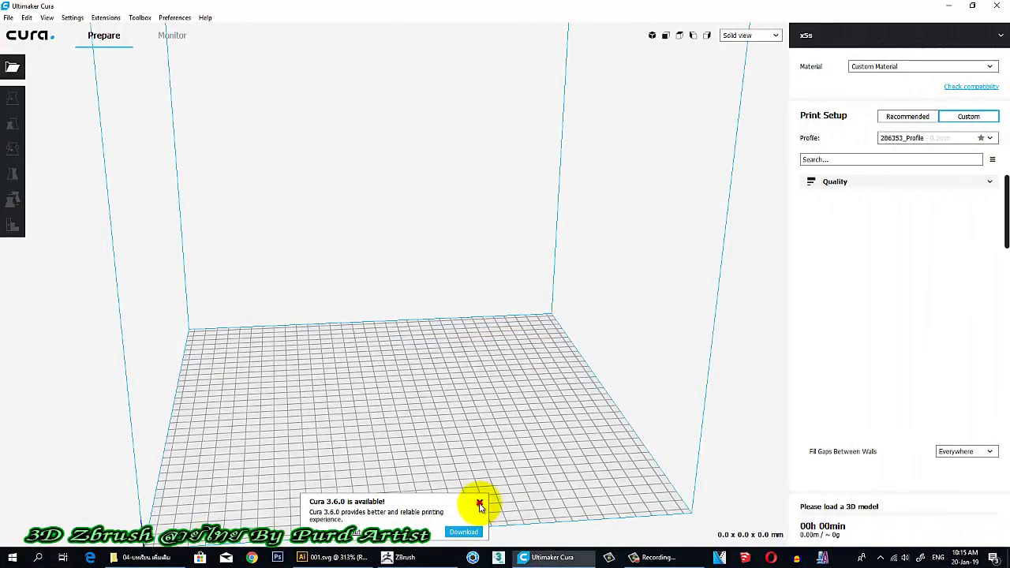
# - Switch to Ultimaker Cura and load the exported base 001_SubTool18 to check its size in millimetres
pyautogui.click(480, 503)
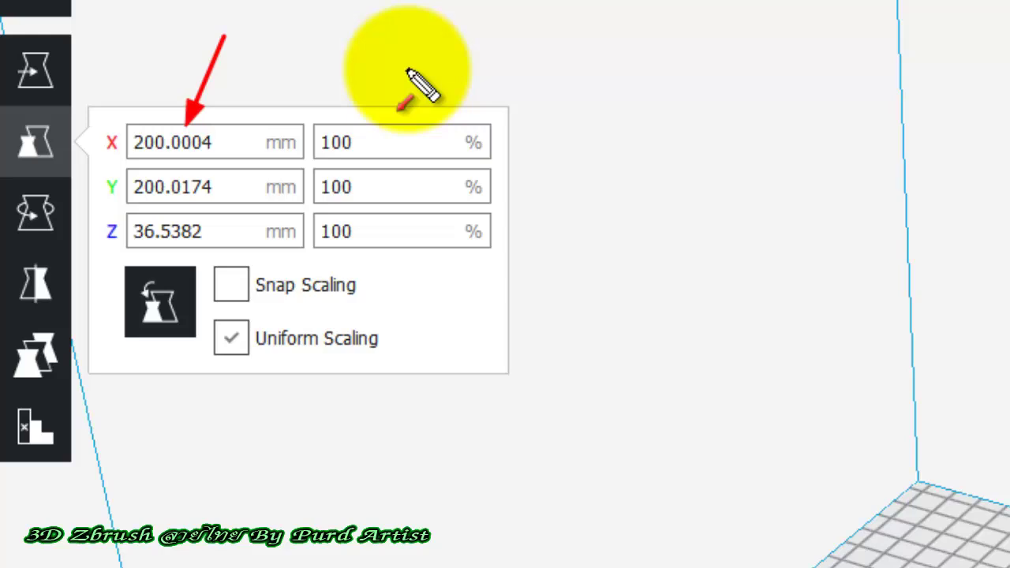
pyautogui.press('Escape')
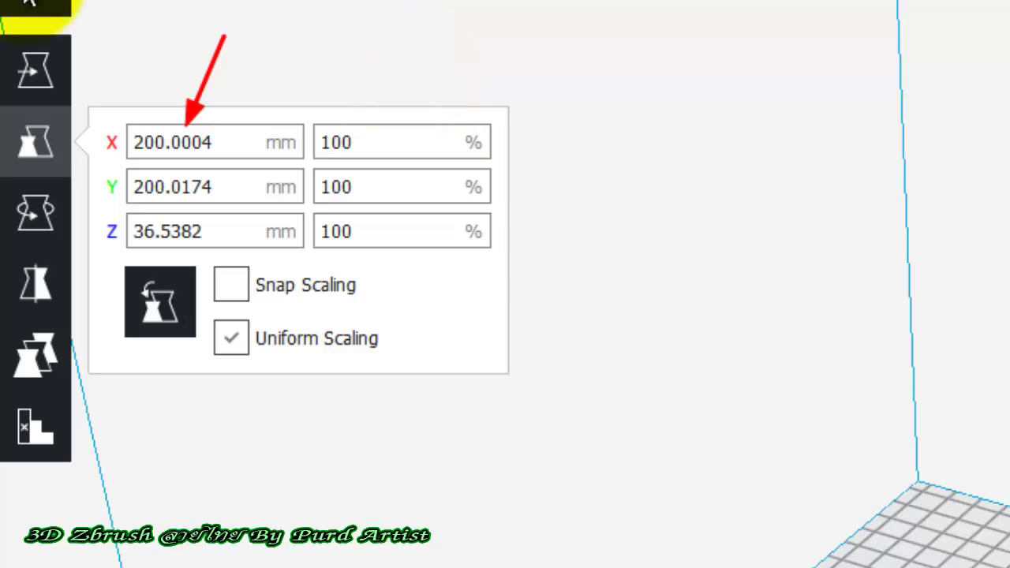
# - Load the torso file 001_SubTool1 into the scene alongside the base
pyautogui.click(29, 3)
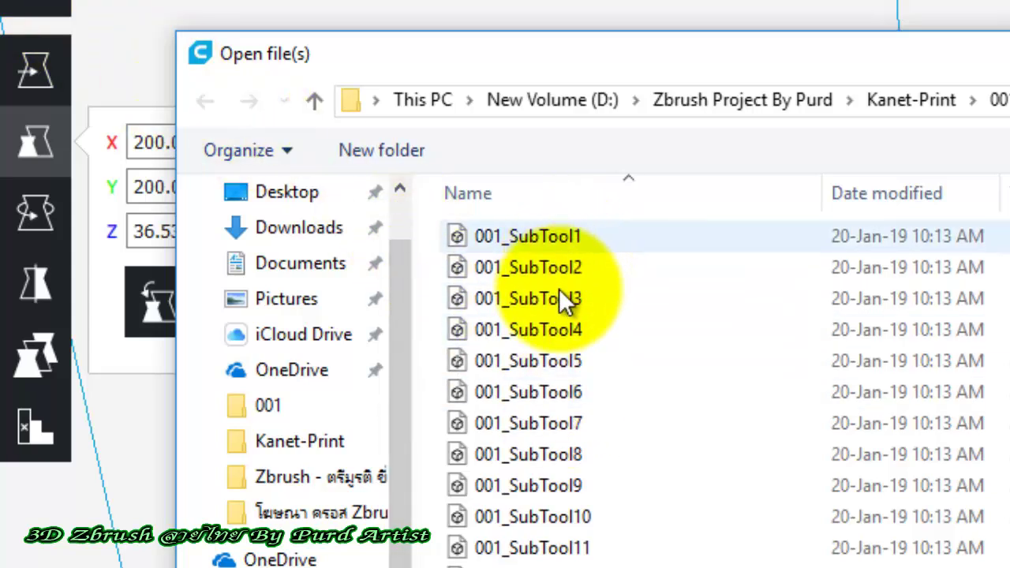
pyautogui.click(559, 233)
pyautogui.doubleClick(558, 233)
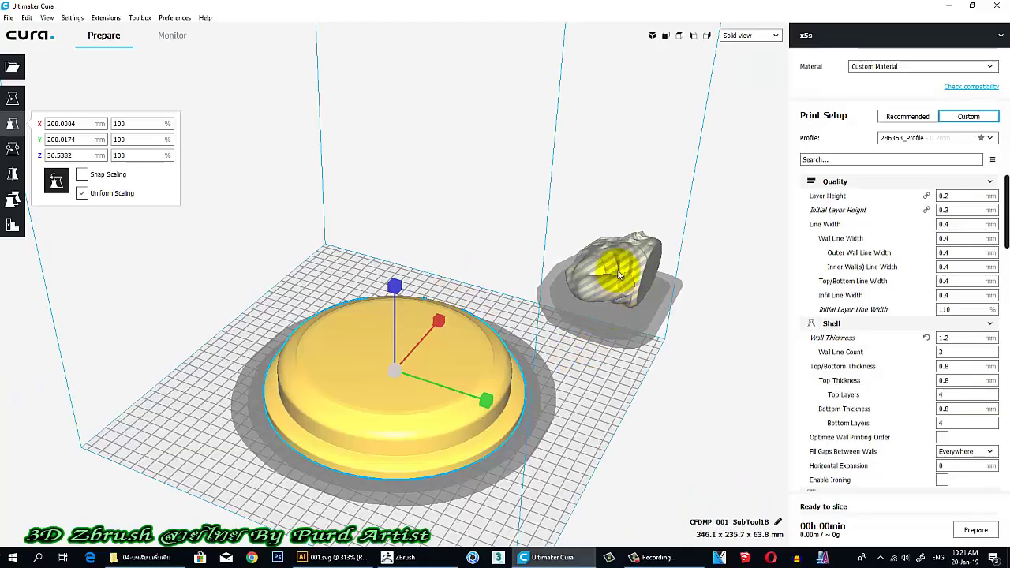
pyautogui.click(614, 288)
pyautogui.moveTo(641, 418); pyautogui.dragTo(655, 363, button='right')
pyautogui.moveTo(694, 336)
pyautogui.mouseDown()
pyautogui.moveTo(654, 343)
pyautogui.moveTo(677, 345)
pyautogui.mouseUp()
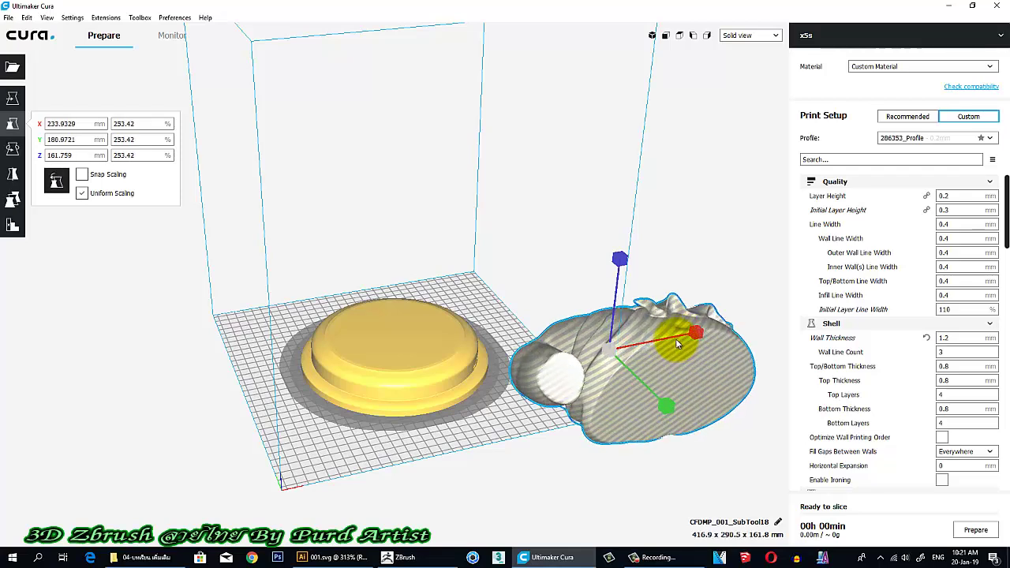
pyautogui.hotkey('ctrl', 'z')
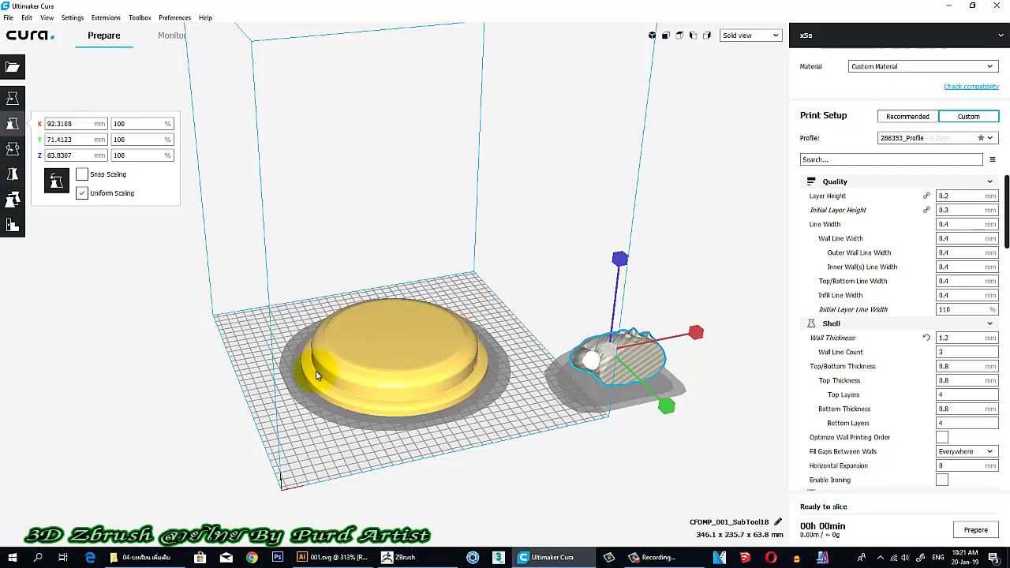
# - Move the base to about Y -56 mm and the torso onto the build plate at about X 21 mm
pyautogui.click(402, 348)
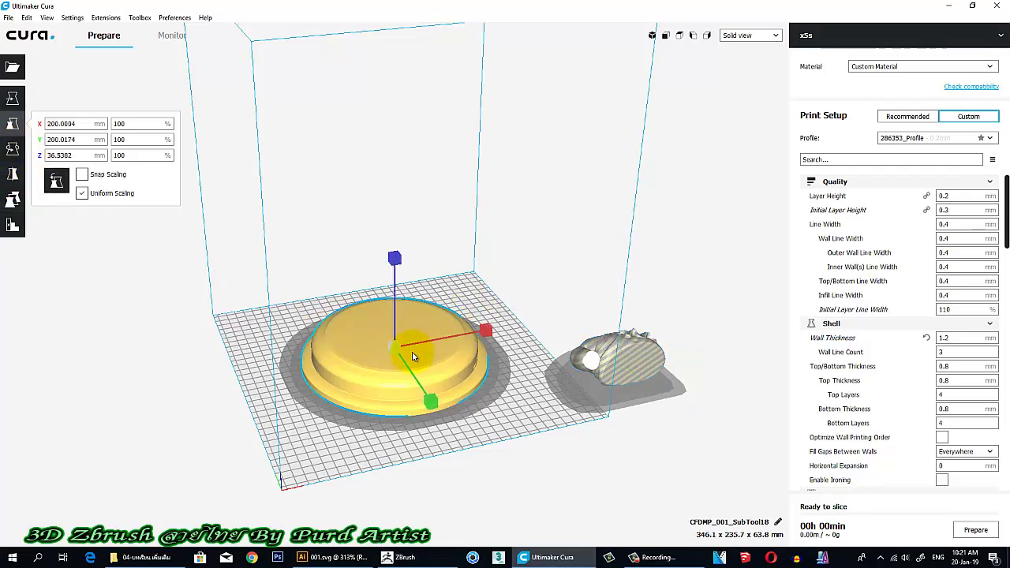
pyautogui.click(13, 101)
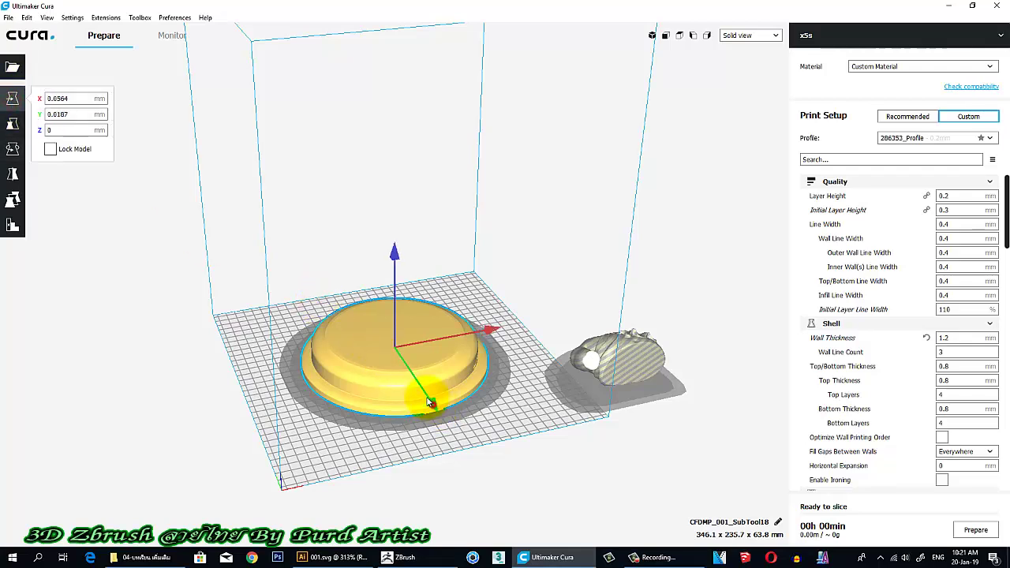
pyautogui.moveTo(429, 403); pyautogui.dragTo(608, 364)
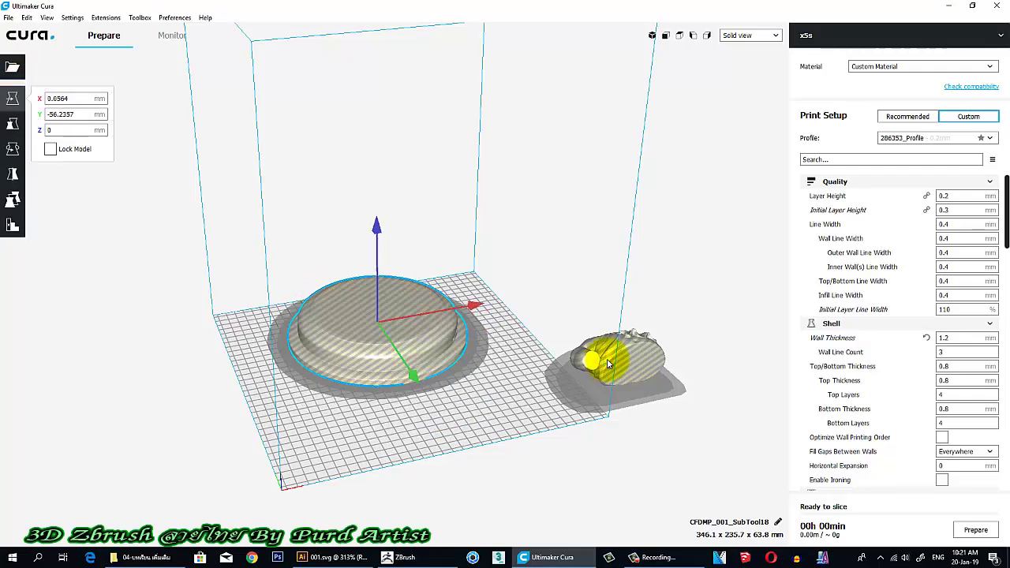
pyautogui.click(607, 363)
pyautogui.moveTo(701, 331); pyautogui.dragTo(296, 458)
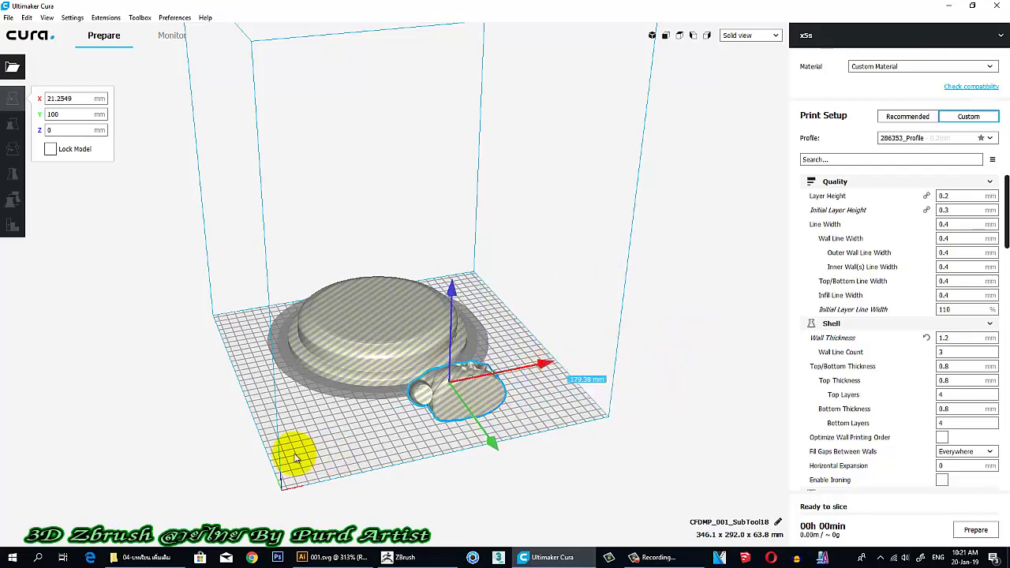
# - Adjust the spacing by moving the torso to about Y 113 mm and the base to about Y -43 mm
pyautogui.click(196, 463)
pyautogui.moveTo(273, 474); pyautogui.dragTo(367, 466, button='right')
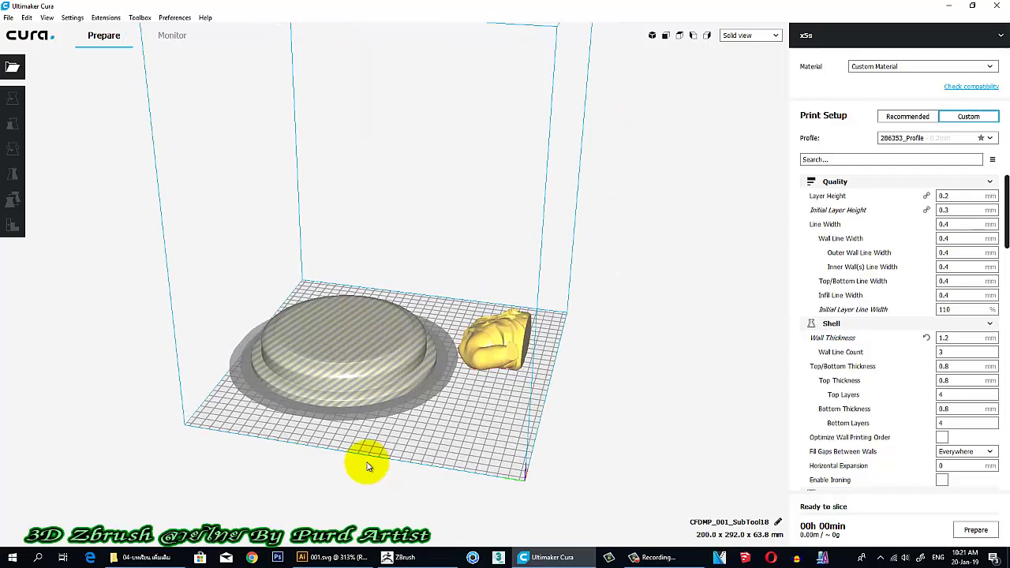
pyautogui.click(509, 347)
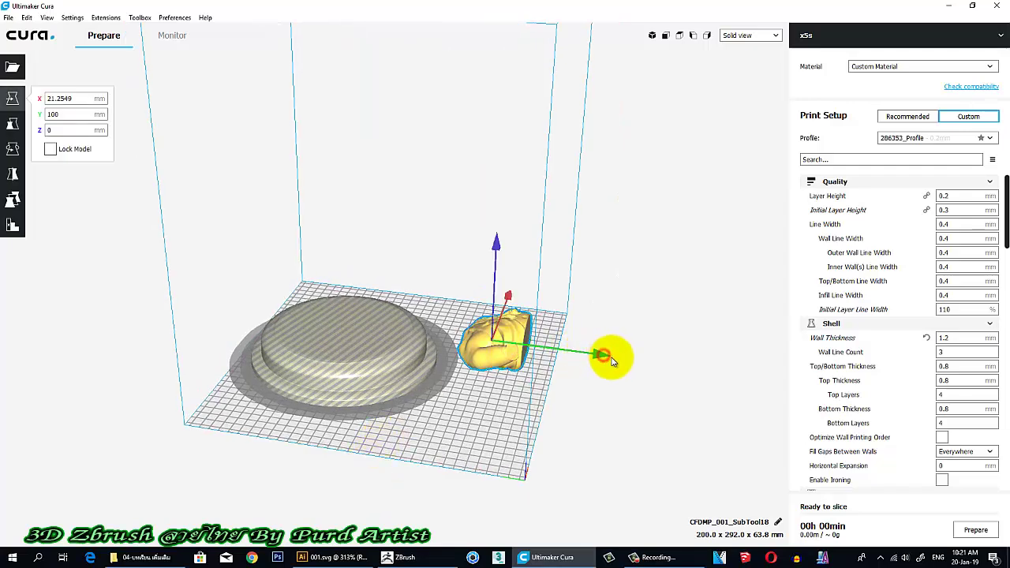
pyautogui.click(608, 359)
pyautogui.click(482, 340)
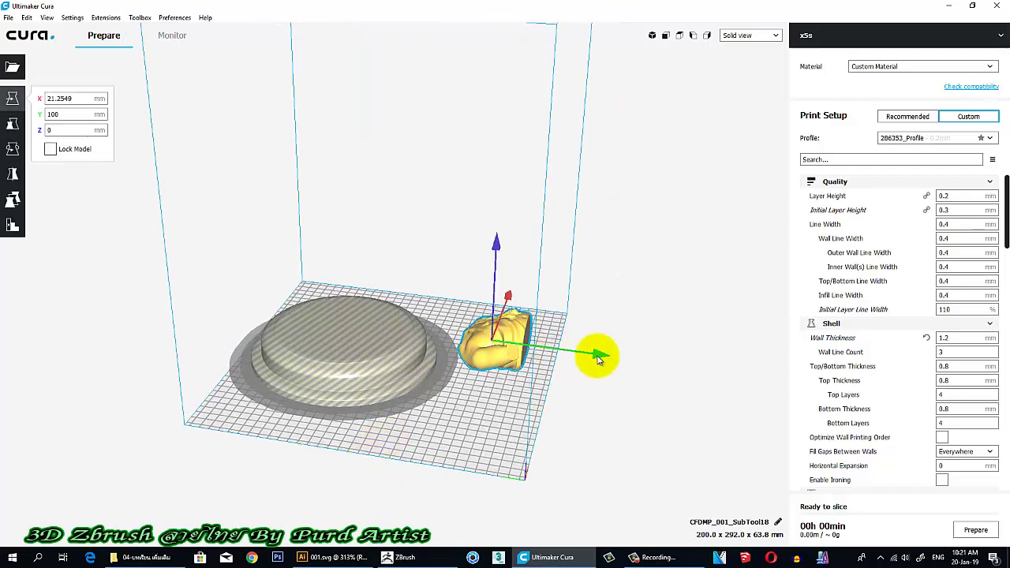
pyautogui.moveTo(598, 359); pyautogui.dragTo(609, 354)
pyautogui.click(378, 363)
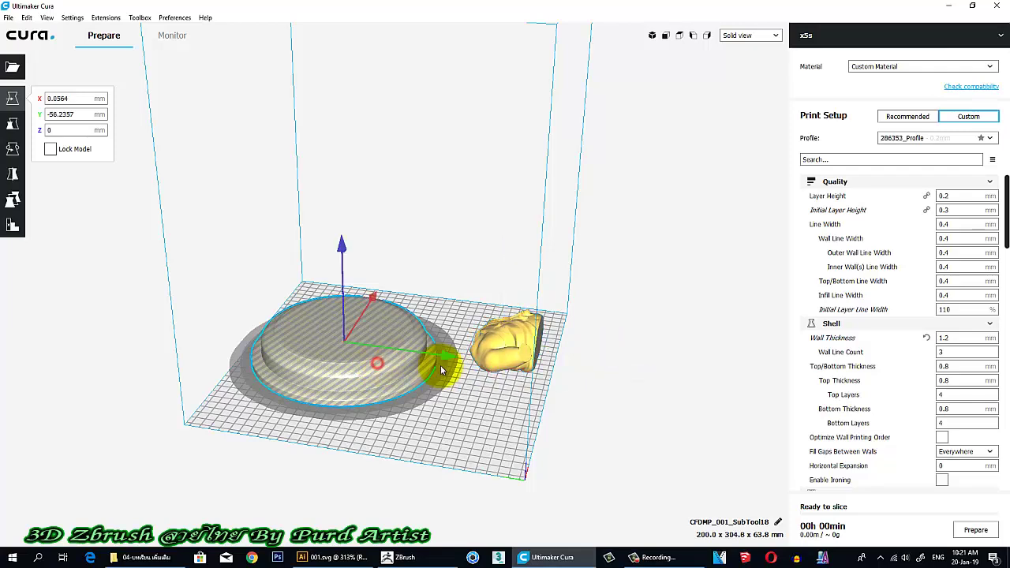
pyautogui.moveTo(447, 359); pyautogui.dragTo(461, 359)
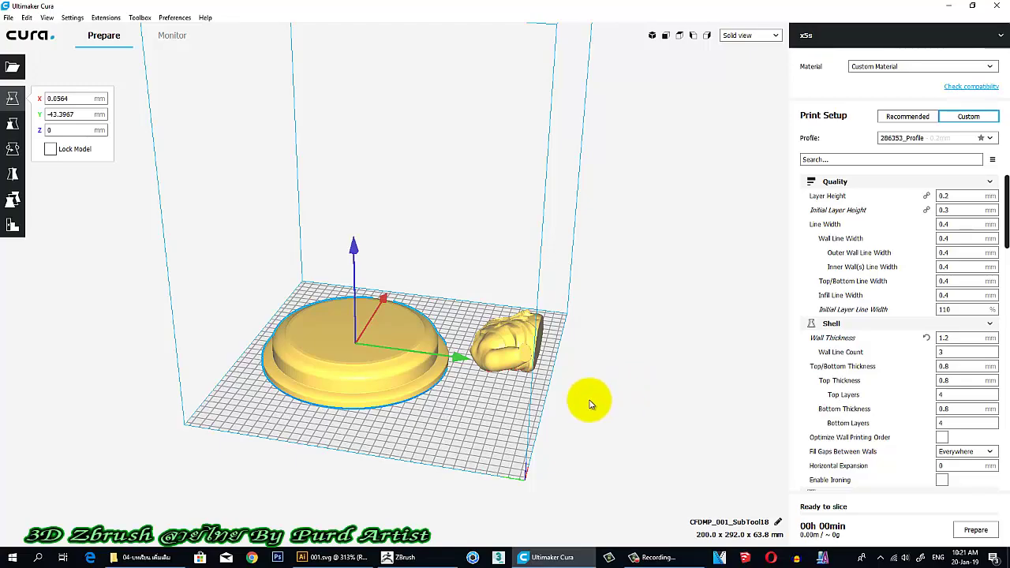
# - Rotate the torso 90° about the X axis so it stands upright with the neck facing up
pyautogui.moveTo(552, 395); pyautogui.dragTo(493, 363, button='right')
pyautogui.scroll(3, 493, 363)
pyautogui.click(565, 362)
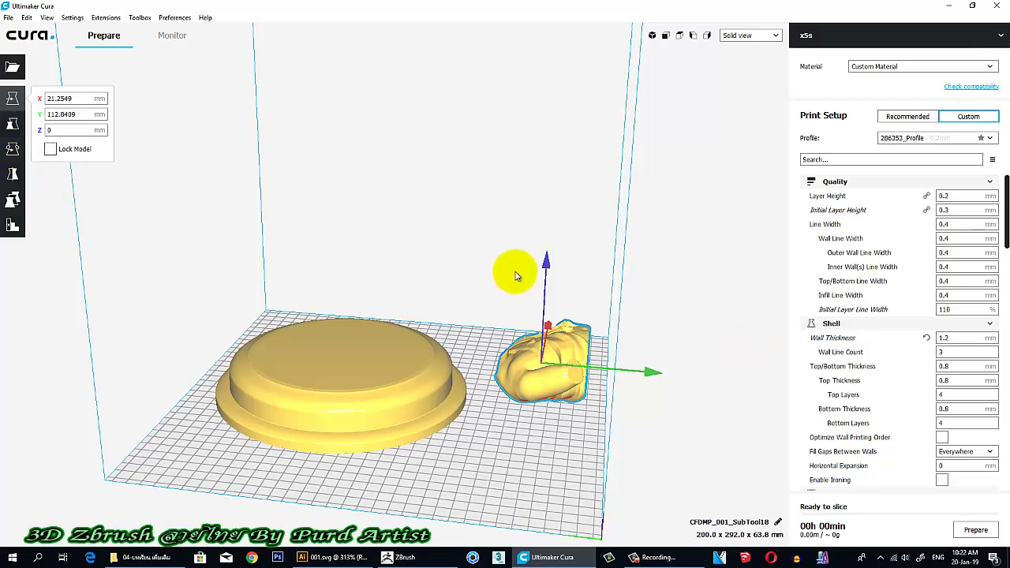
pyautogui.click(13, 150)
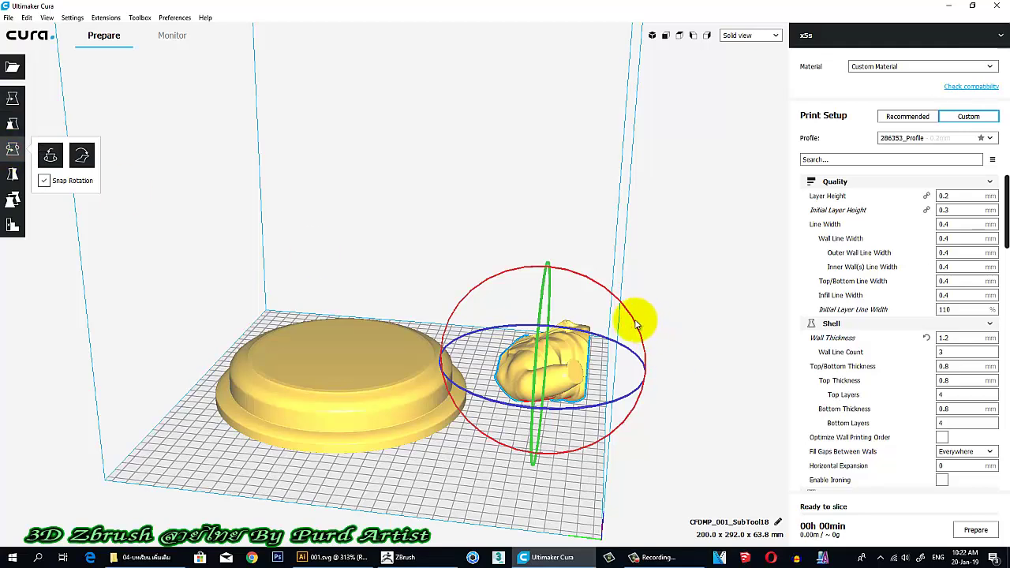
pyautogui.moveTo(644, 347); pyautogui.dragTo(643, 401)
pyautogui.moveTo(618, 432); pyautogui.dragTo(564, 462)
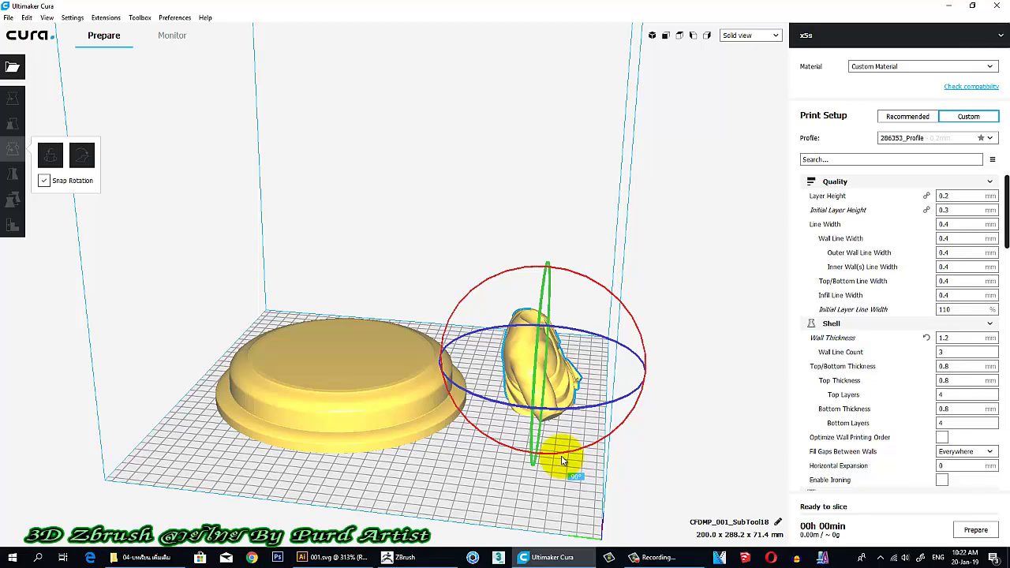
pyautogui.moveTo(638, 416); pyautogui.dragTo(515, 419, button='right')
pyautogui.click(347, 227)
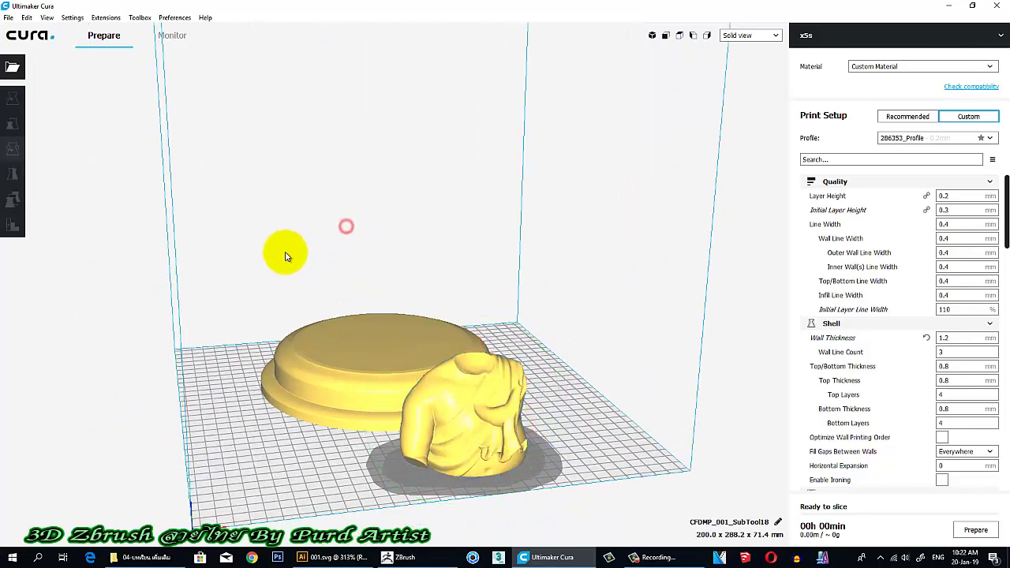
pyautogui.moveTo(287, 255); pyautogui.dragTo(397, 255, button='right')
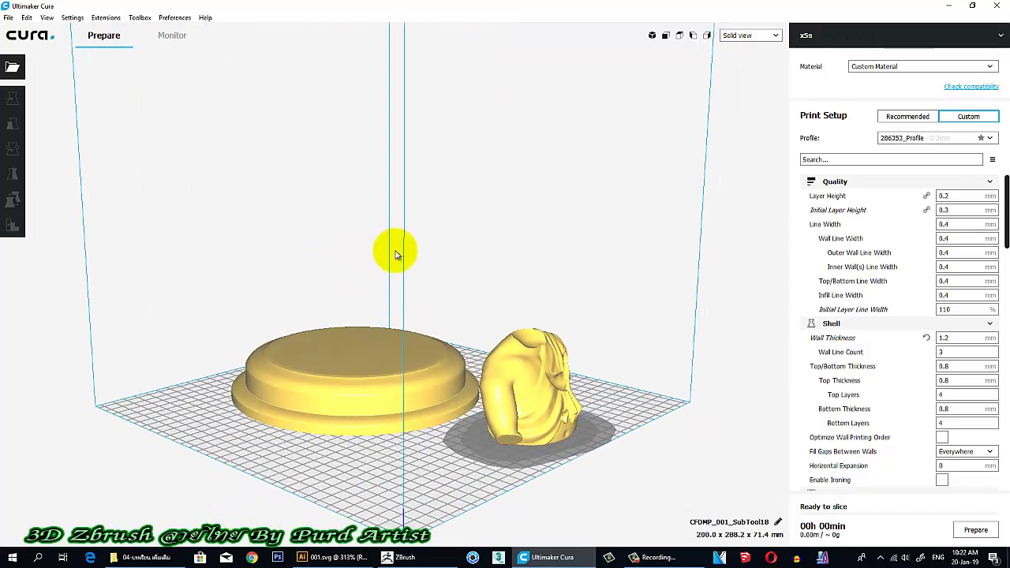